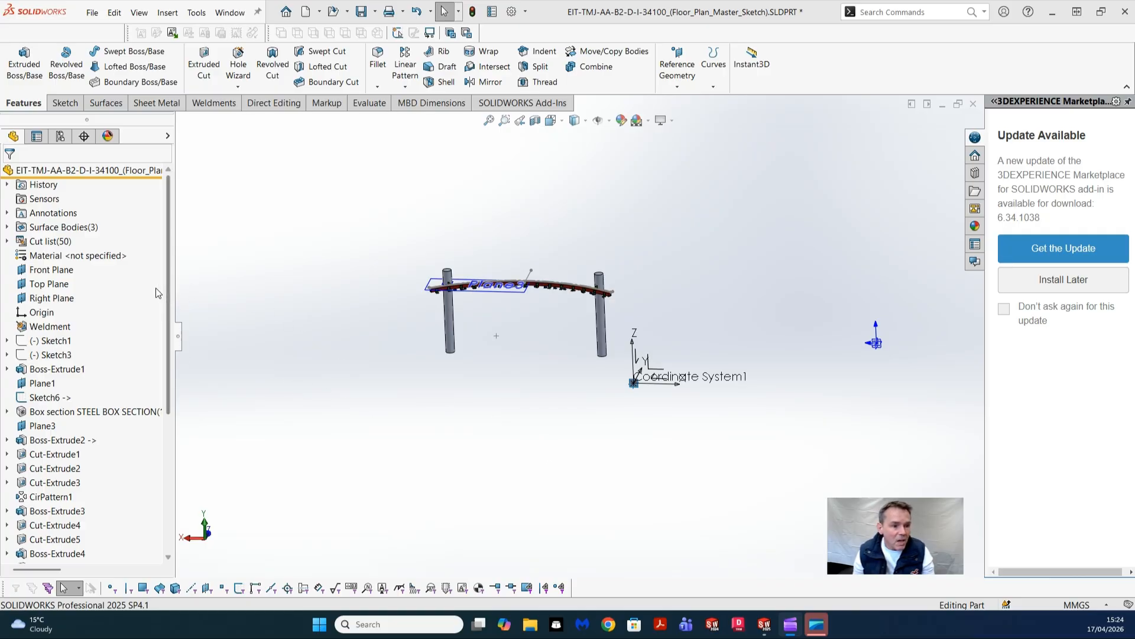
# Step: Review the part's Front, Top and Right planes and the origin to see where they lie relative to the model
pyautogui.moveTo(52, 273)
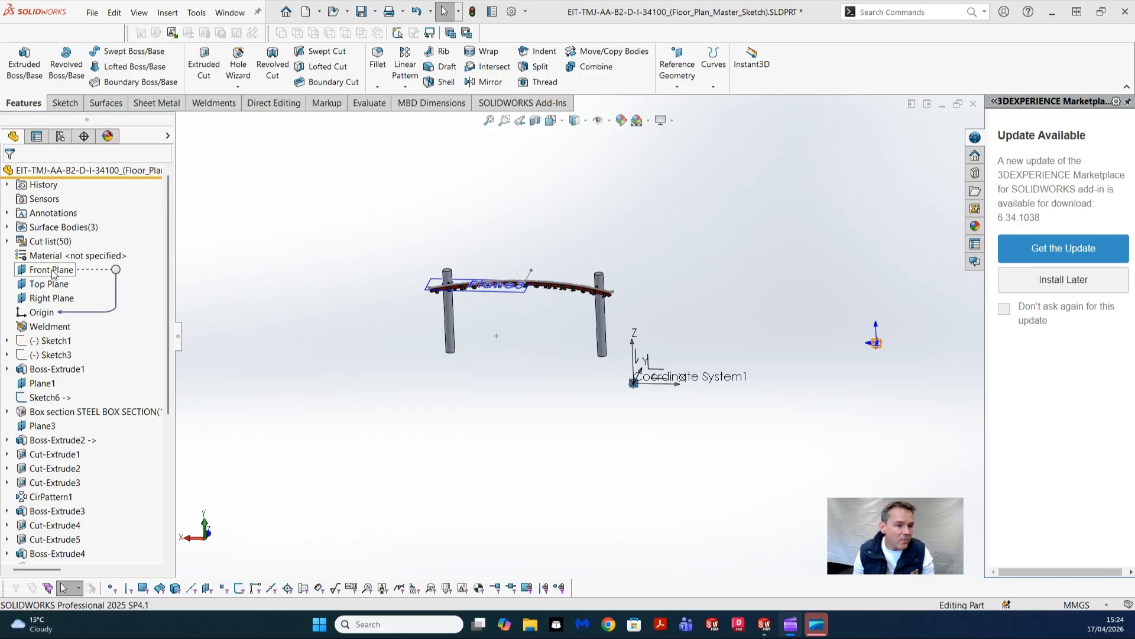
pyautogui.click(52, 271)
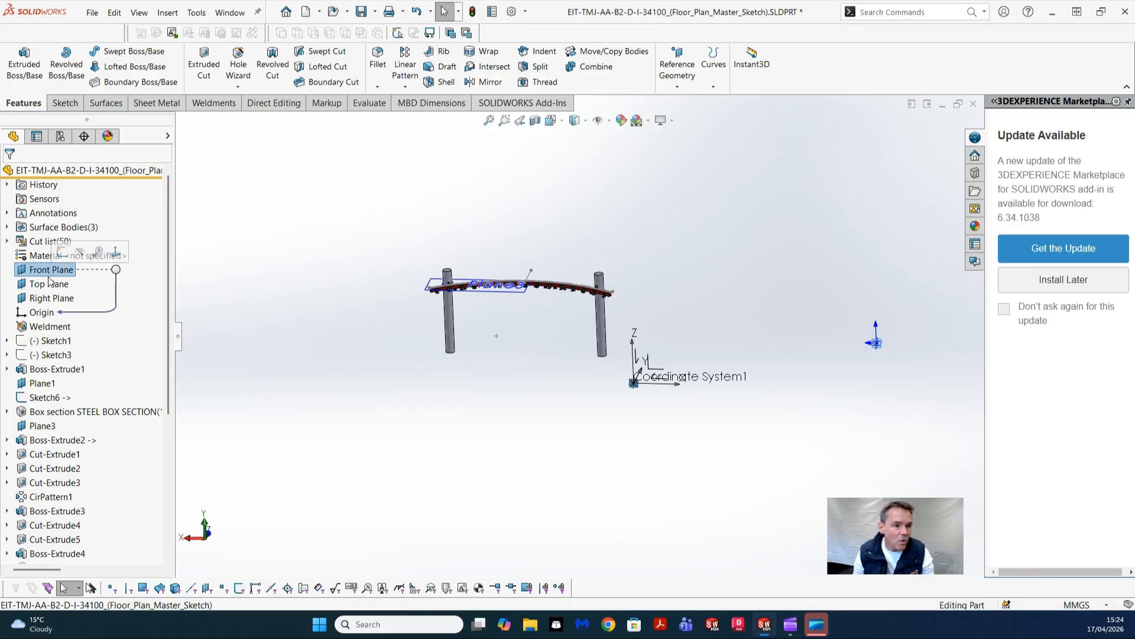
pyautogui.click(48, 286)
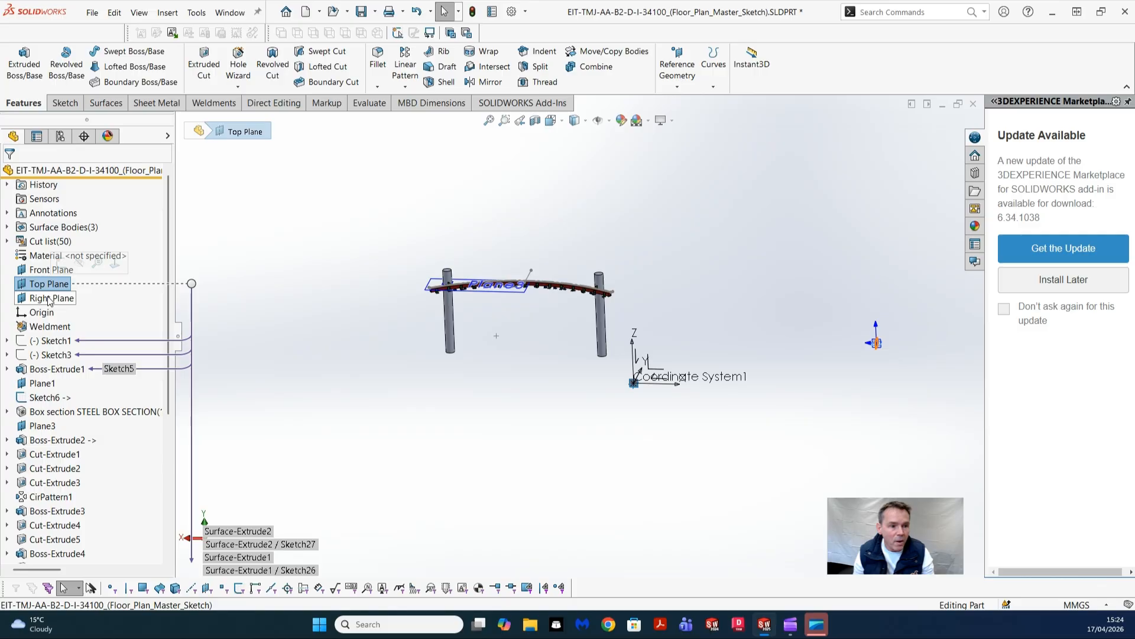
pyautogui.click(44, 299)
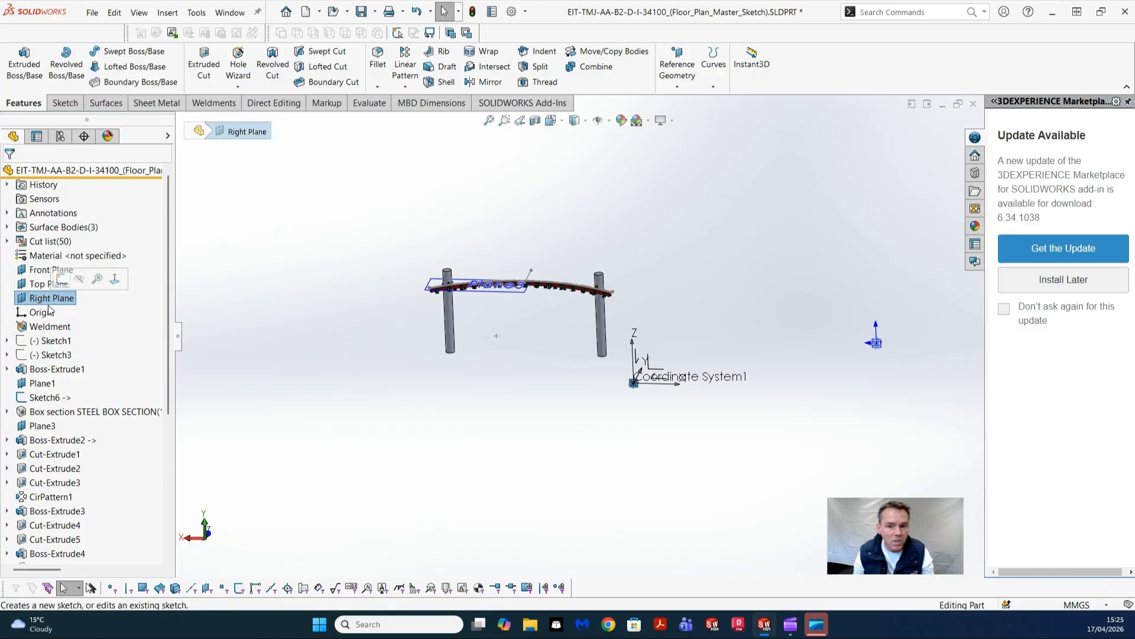
pyautogui.click(42, 314)
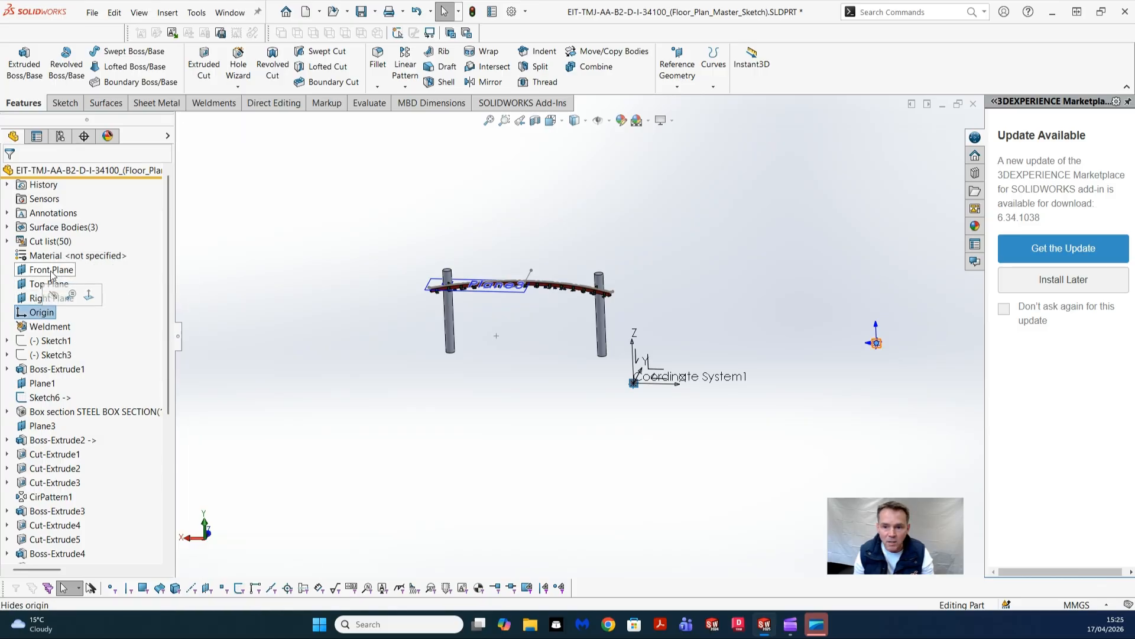
pyautogui.click(52, 270)
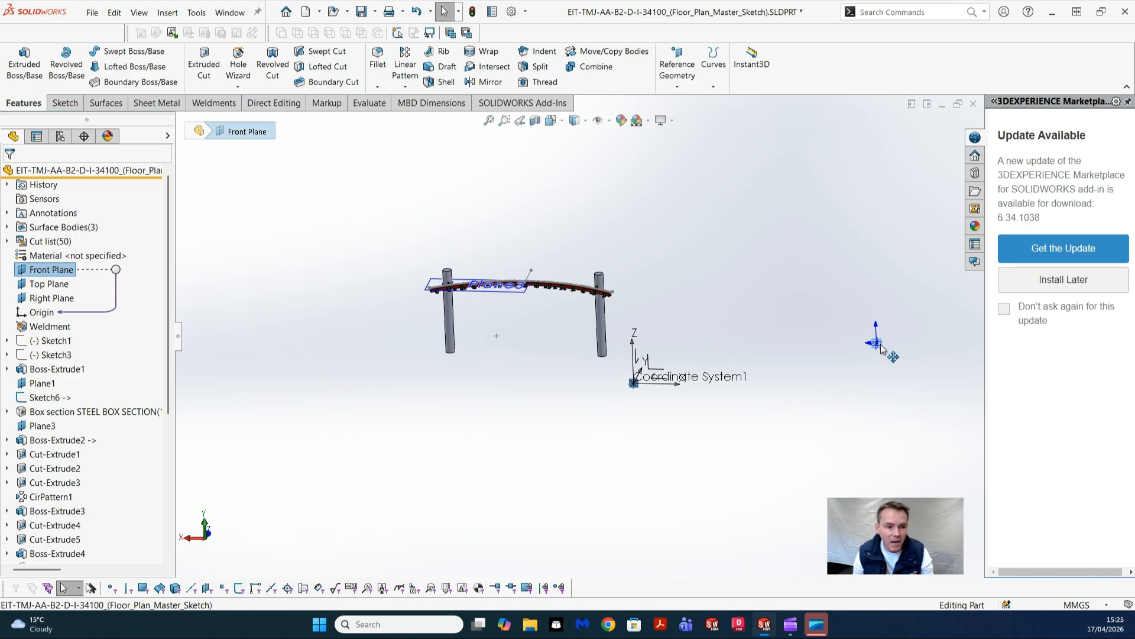
pyautogui.click(55, 313)
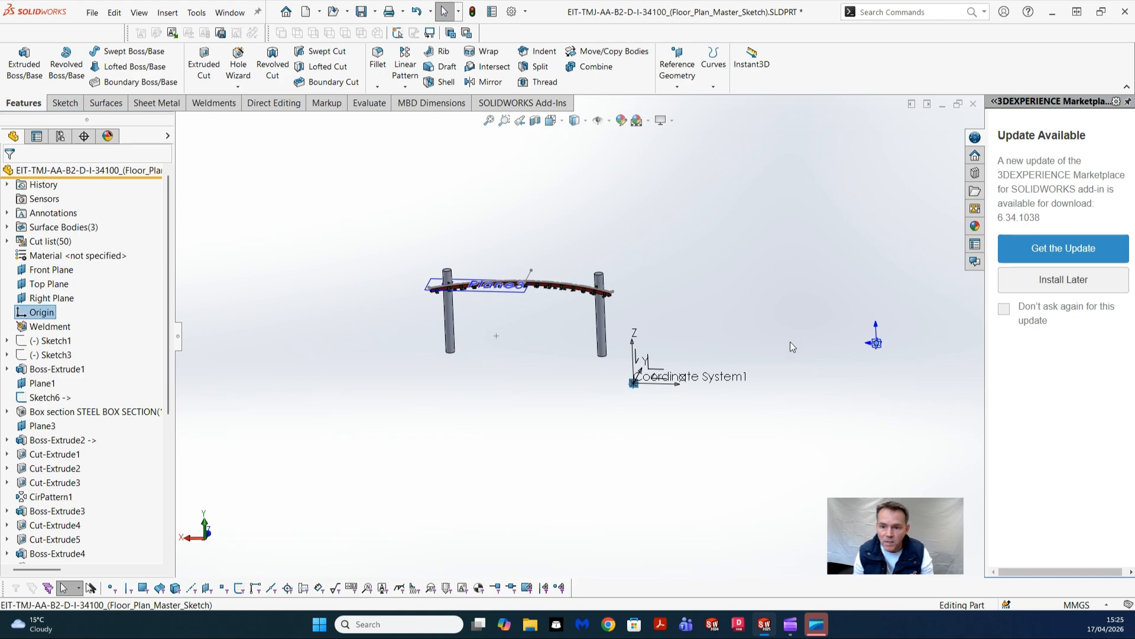
pyautogui.click(755, 362)
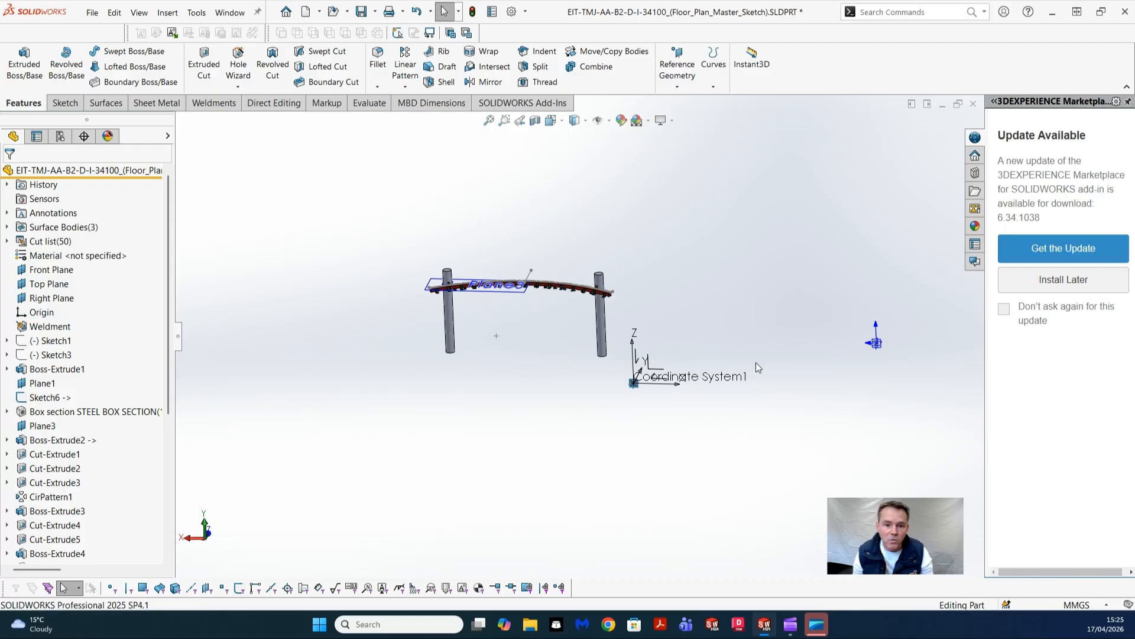
# Step: Examine the location and axis directions of Coordinate System1 relative to the curved beam and its two columns
pyautogui.scroll(-5, 667, 389)
pyautogui.scroll(-3, 563, 385)
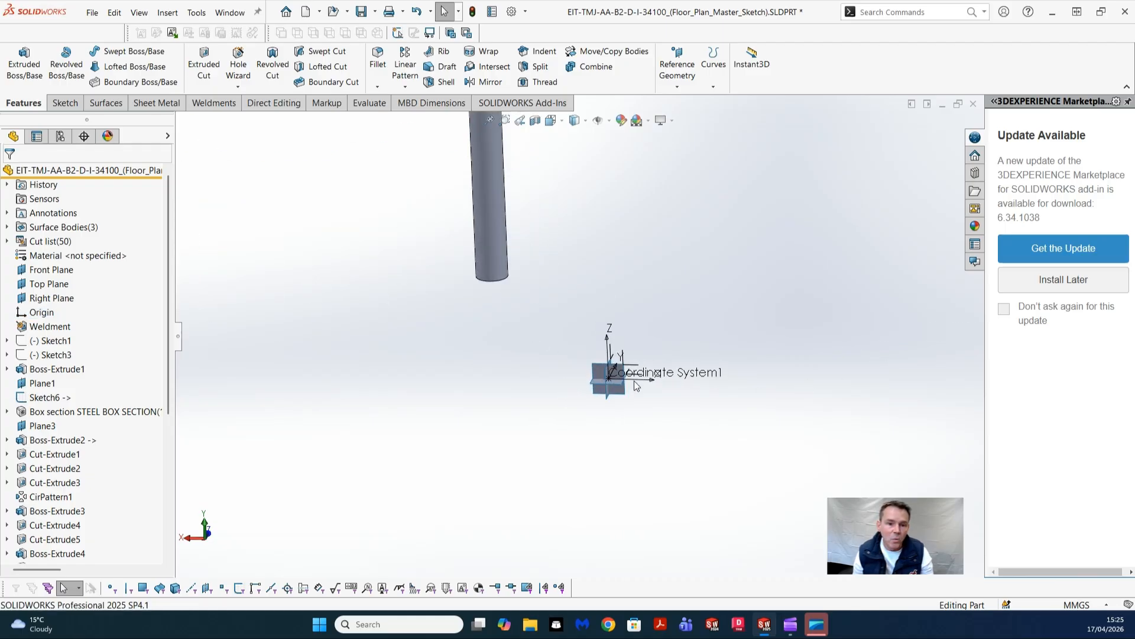
pyautogui.scroll(5, 634, 381)
pyautogui.scroll(-4, 584, 349)
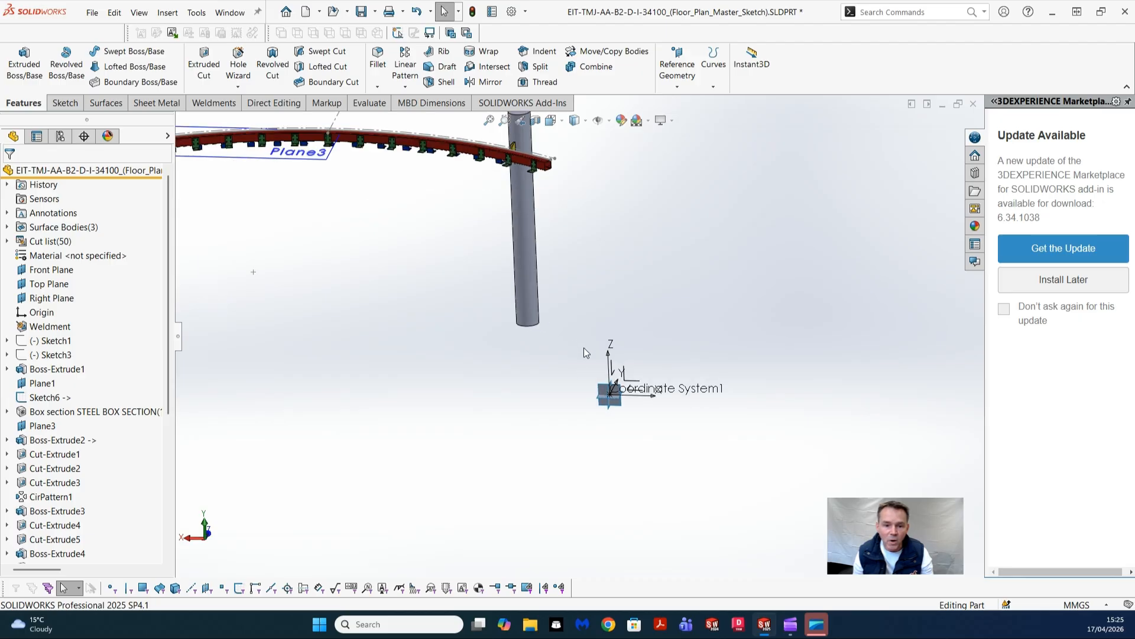
pyautogui.scroll(2, 609, 393)
pyautogui.scroll(-2, 603, 392)
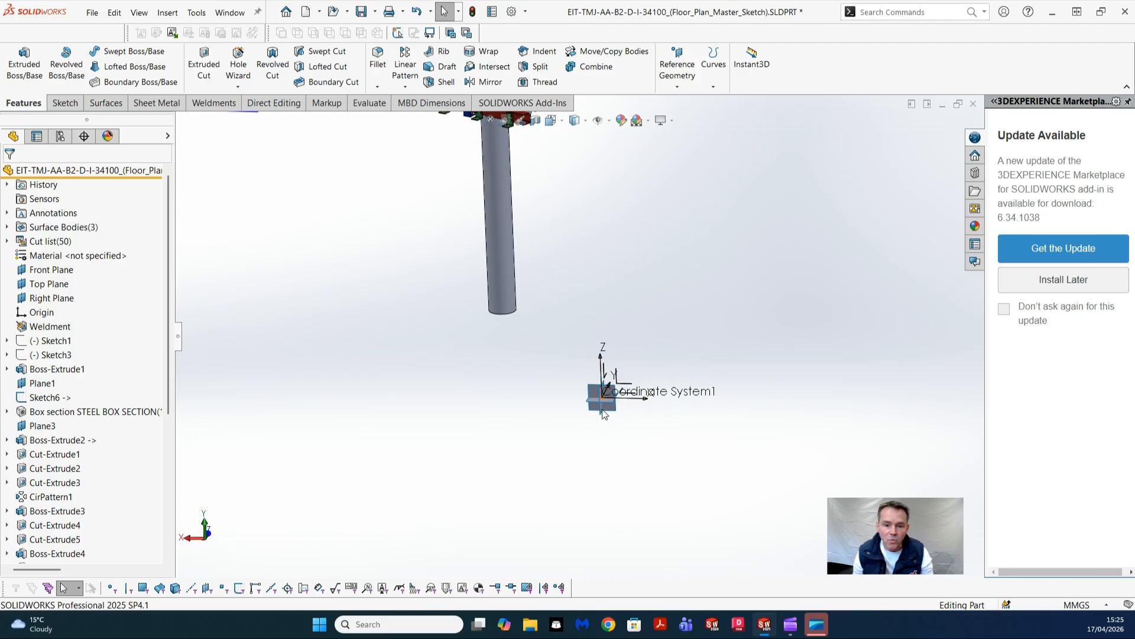
pyautogui.scroll(3, 597, 384)
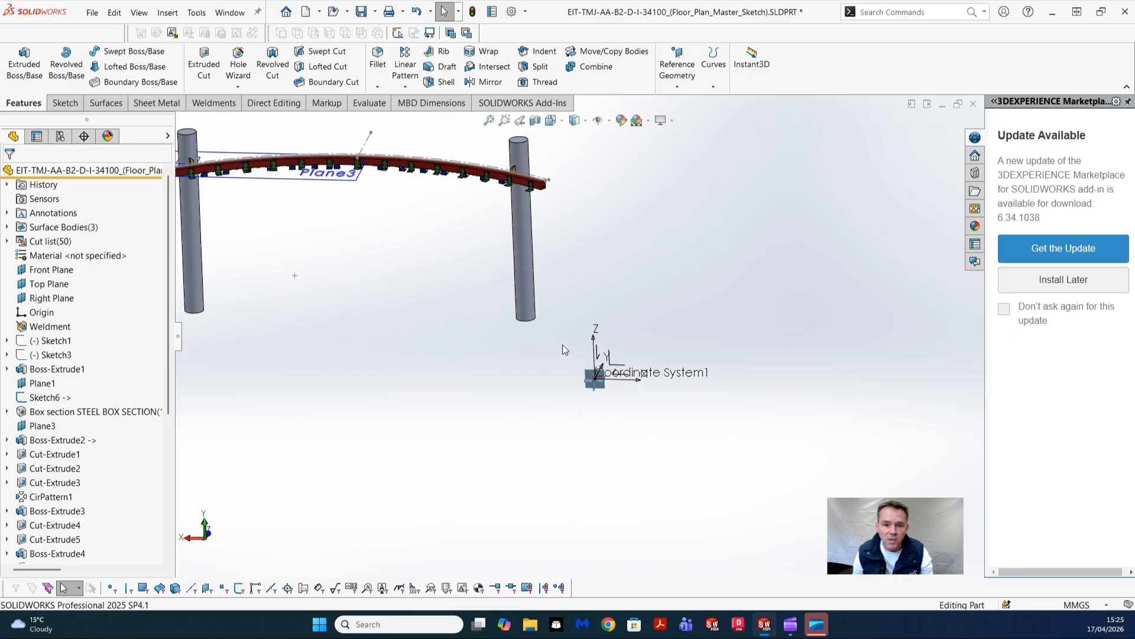
pyautogui.scroll(-5, 562, 346)
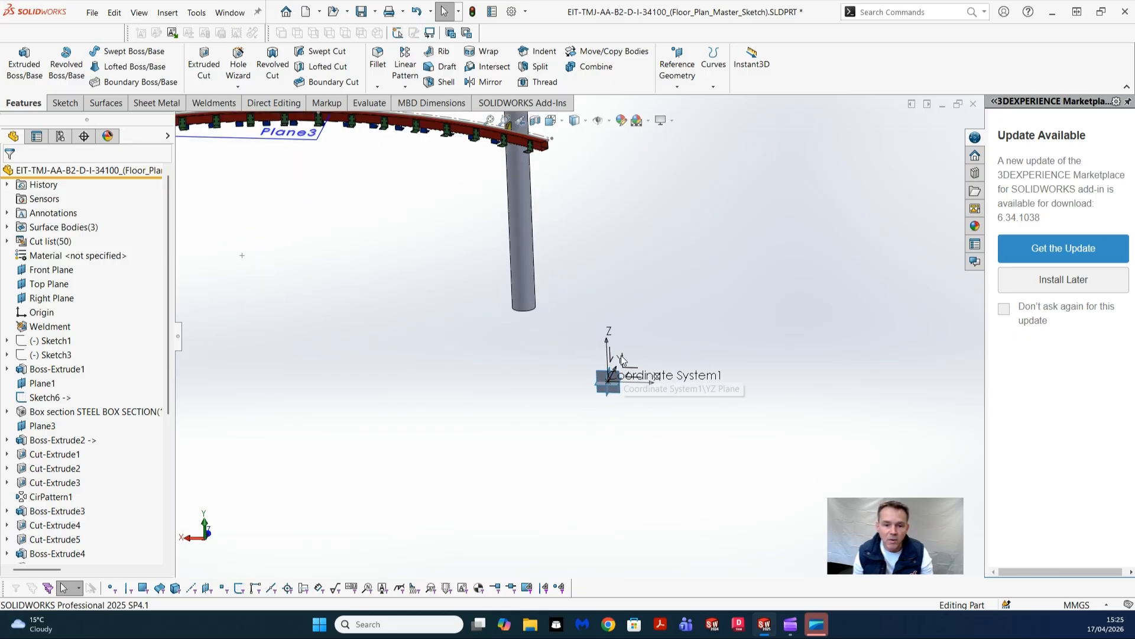
pyautogui.scroll(-2, 589, 382)
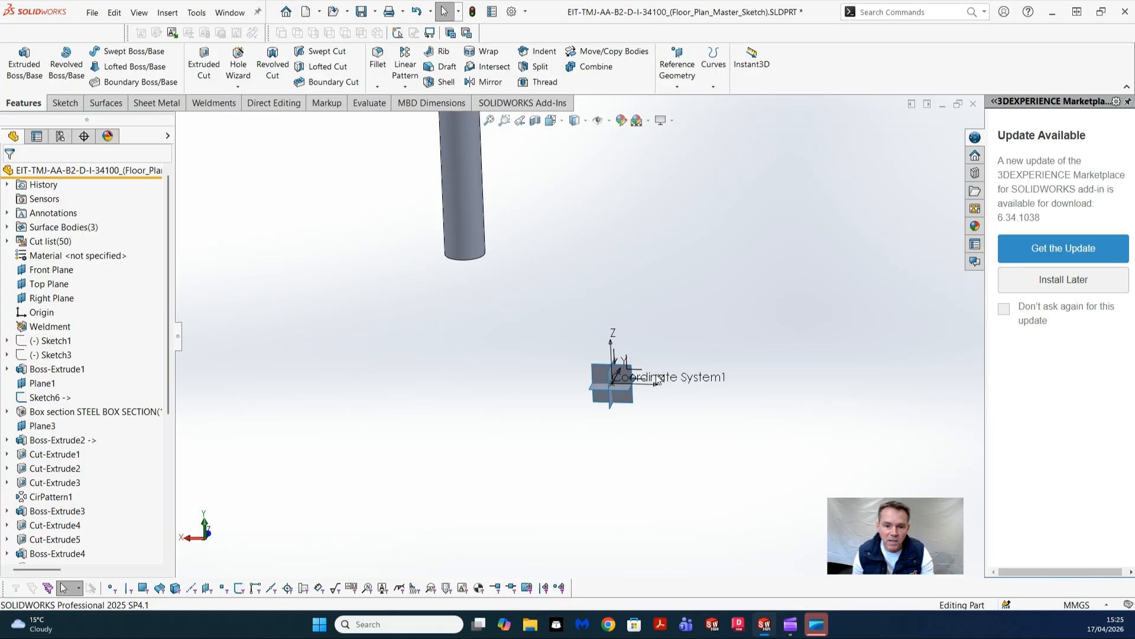
pyautogui.scroll(5, 651, 379)
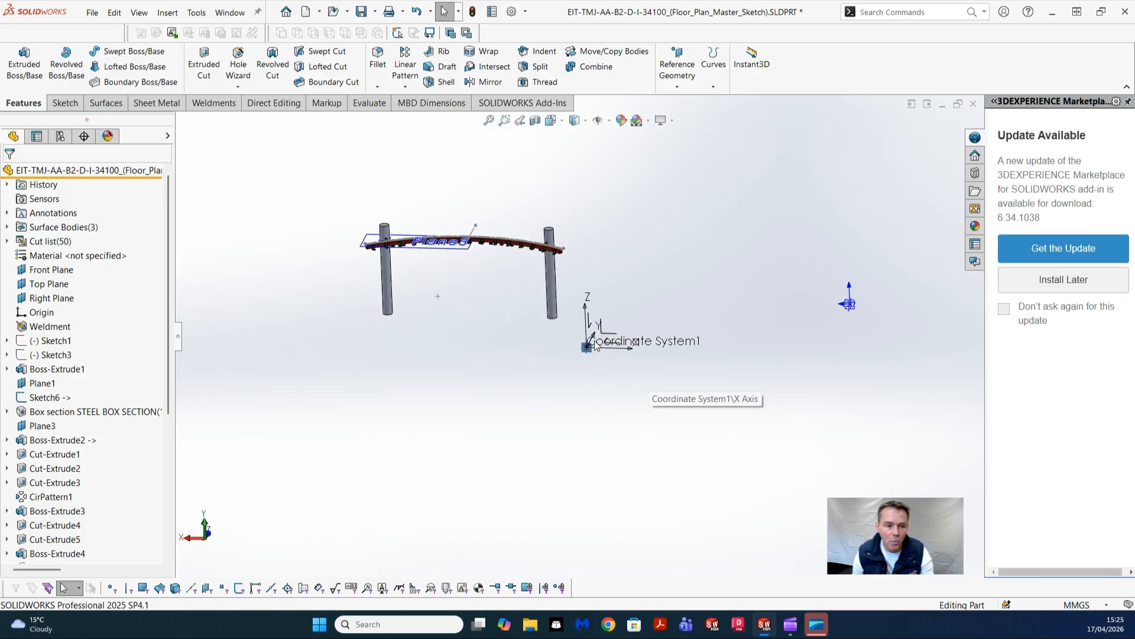
# Step: Roll the feature history back to just before Coordinate System1
pyautogui.scroll(-2, 585, 328)
pyautogui.moveTo(171, 392); pyautogui.dragTo(172, 532)
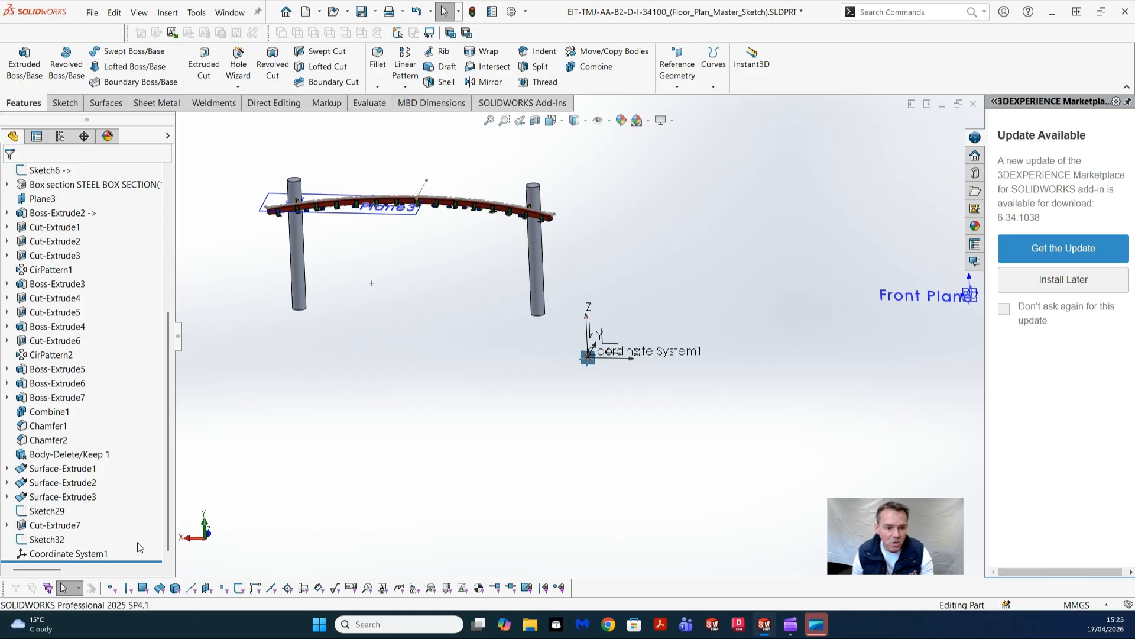
pyautogui.moveTo(134, 560); pyautogui.dragTo(130, 550)
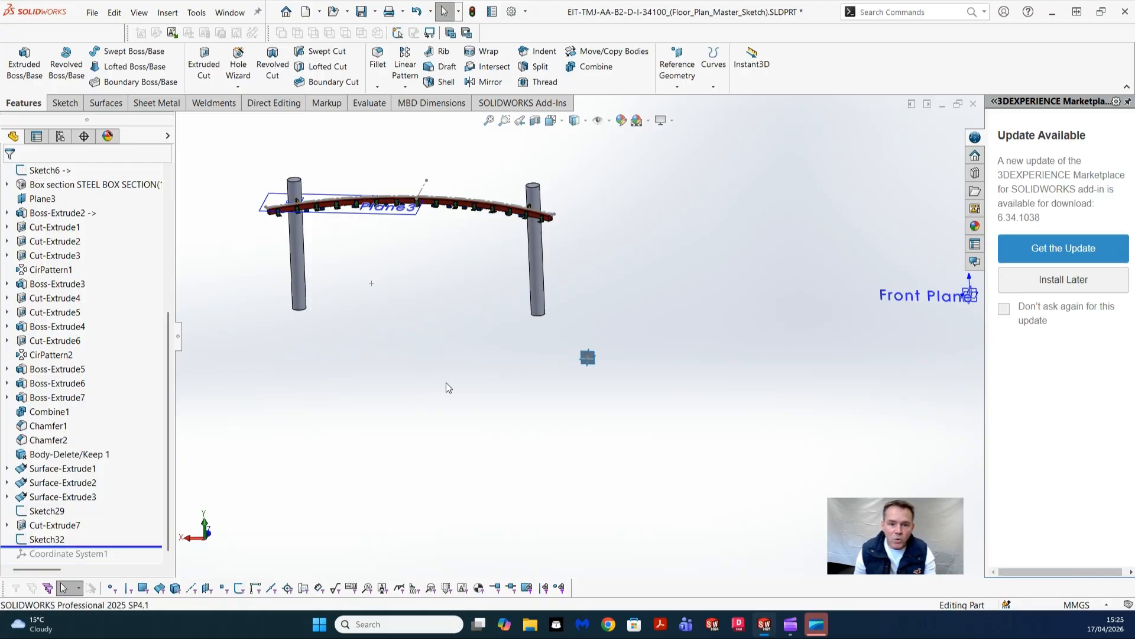
# Step: Examine the three intersecting reference surfaces and their common intersection point beside the columns
pyautogui.scroll(2, 581, 328)
pyautogui.scroll(-1, 583, 329)
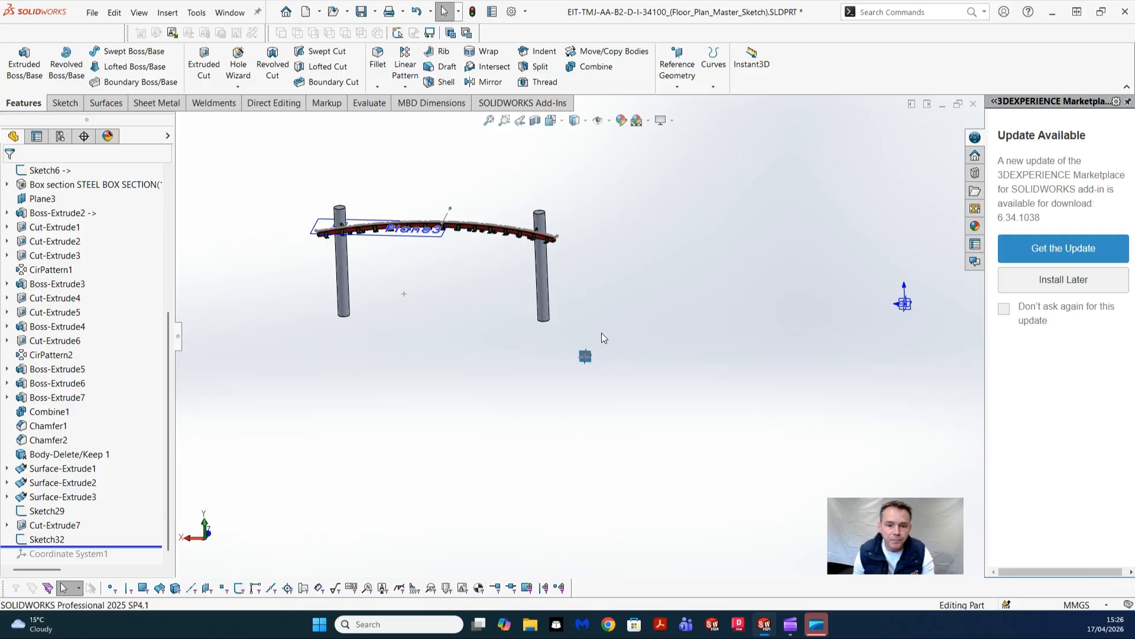
pyautogui.scroll(-5, 580, 321)
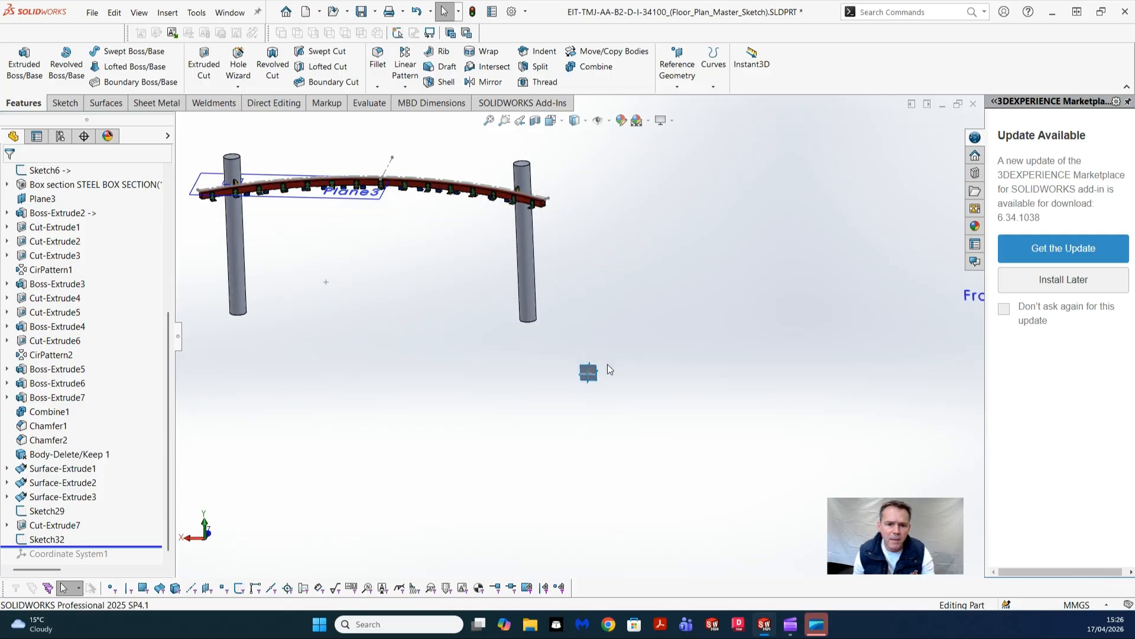
pyautogui.scroll(-4, 586, 364)
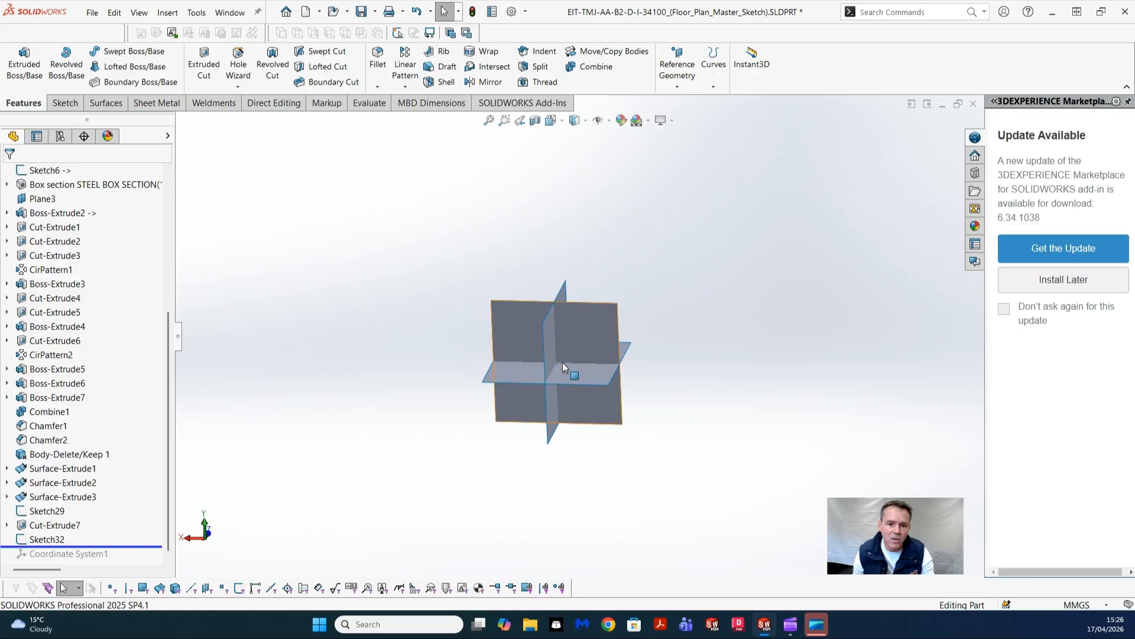
pyautogui.scroll(5, 575, 350)
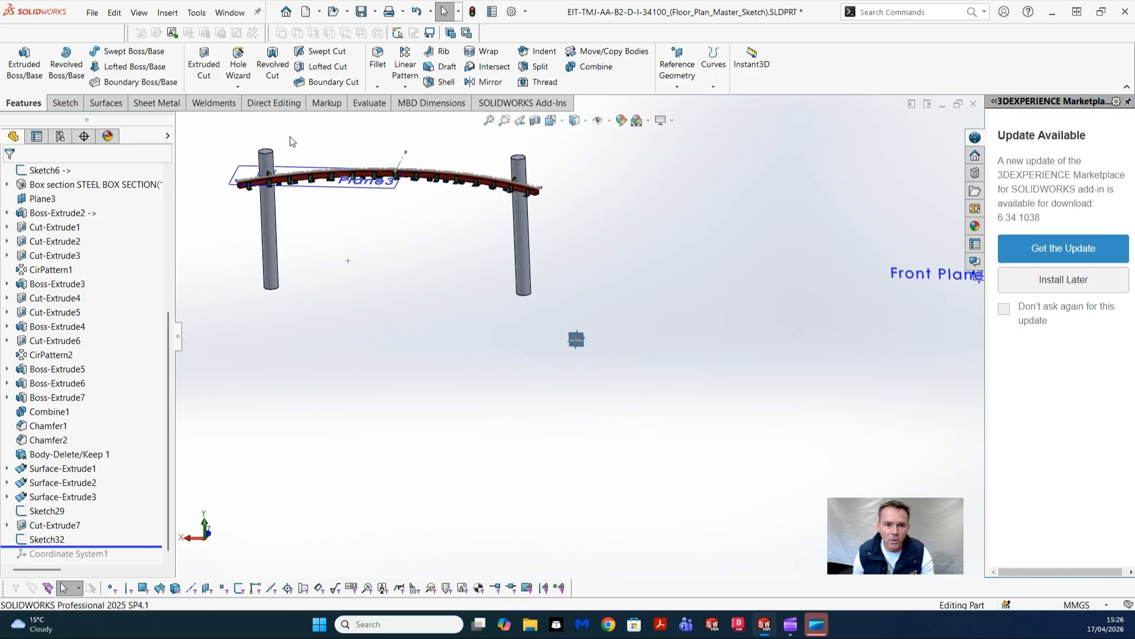
pyautogui.scroll(-5, 586, 339)
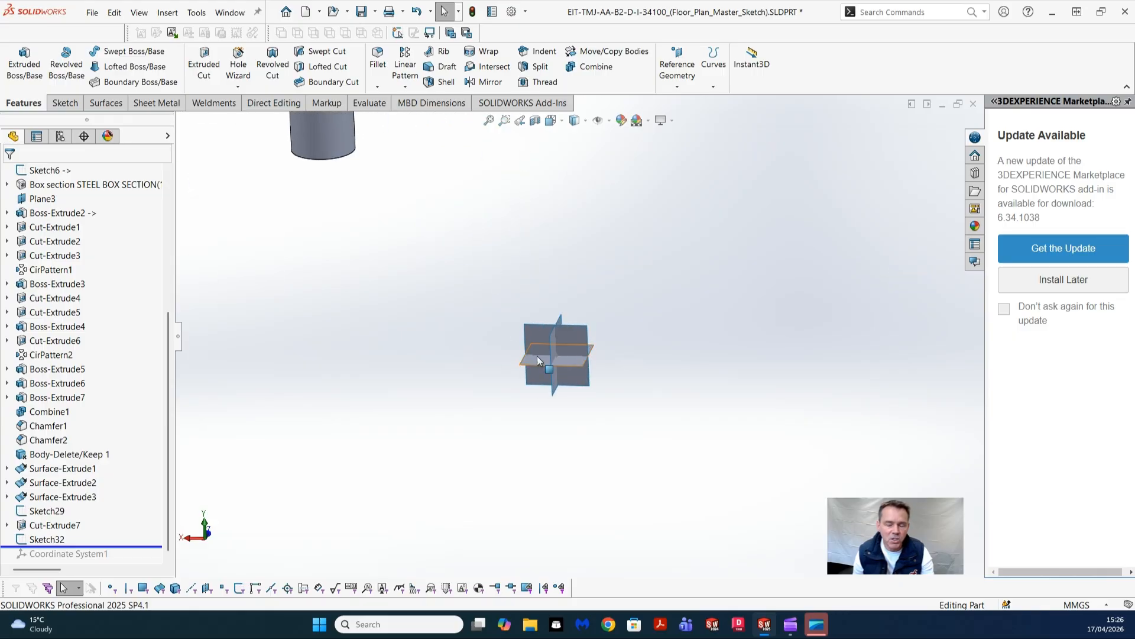
pyautogui.scroll(-4, 579, 349)
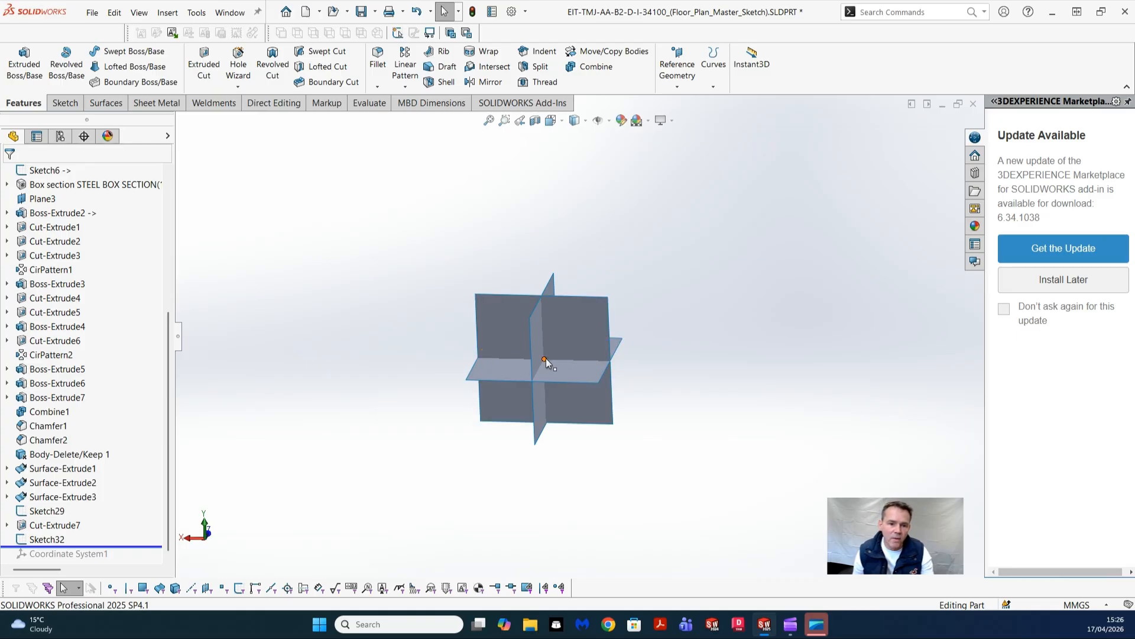
# Step: Inspect the Surface-Extrude1 face and compare the position of the crossing surfaces with the beam structure and the origin
pyautogui.click(578, 334)
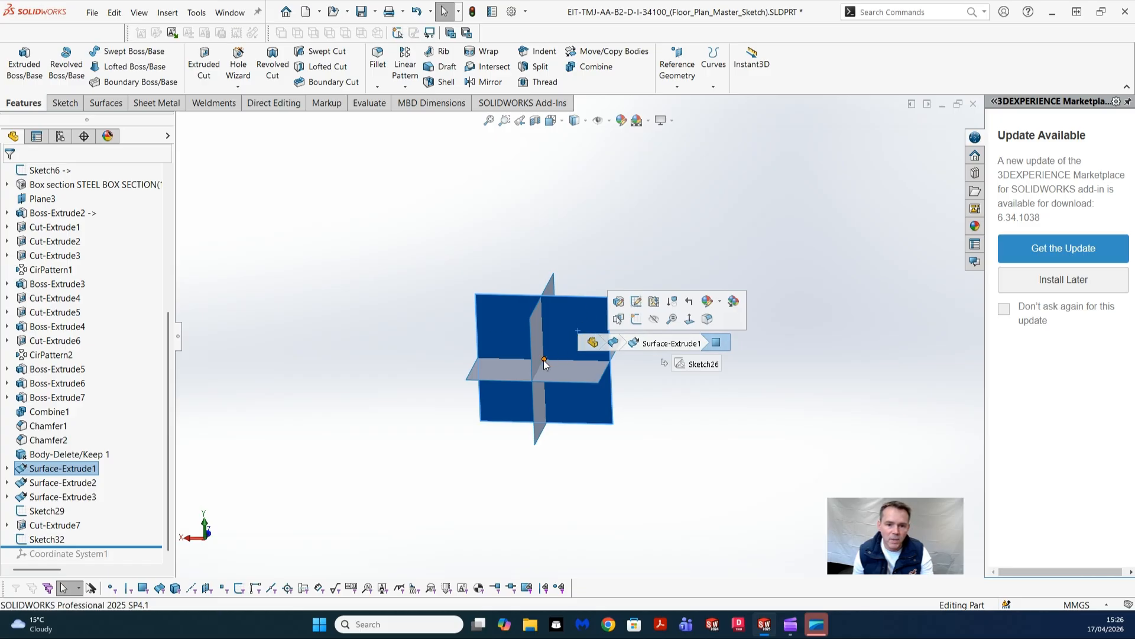
pyautogui.scroll(2, 514, 364)
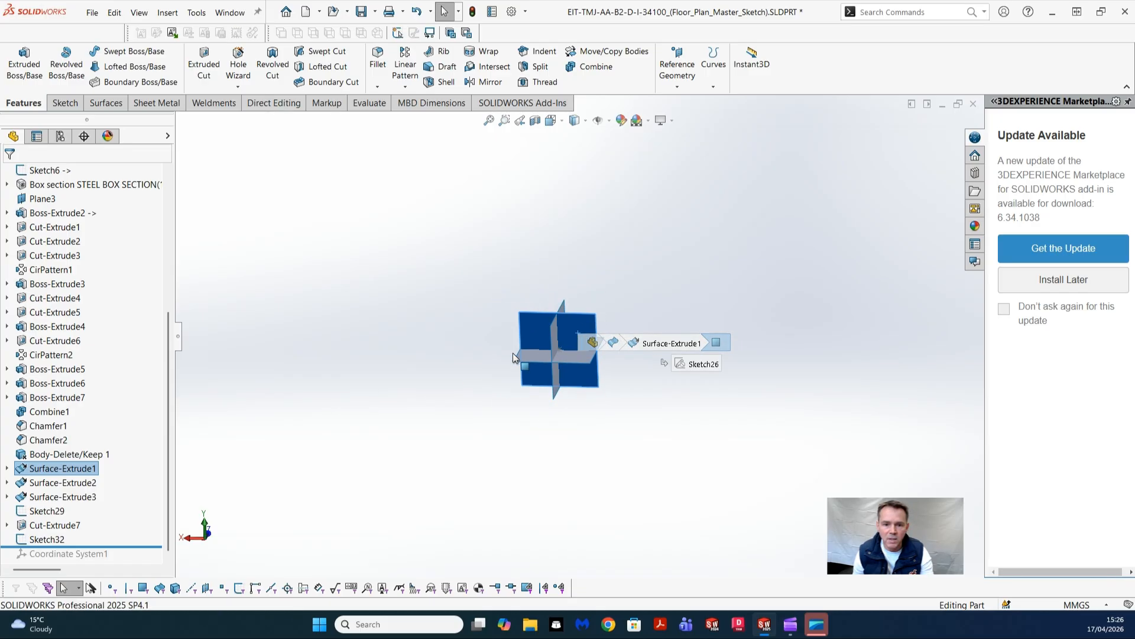
pyautogui.scroll(1, 513, 354)
pyautogui.click(637, 261)
pyautogui.scroll(-2, 573, 320)
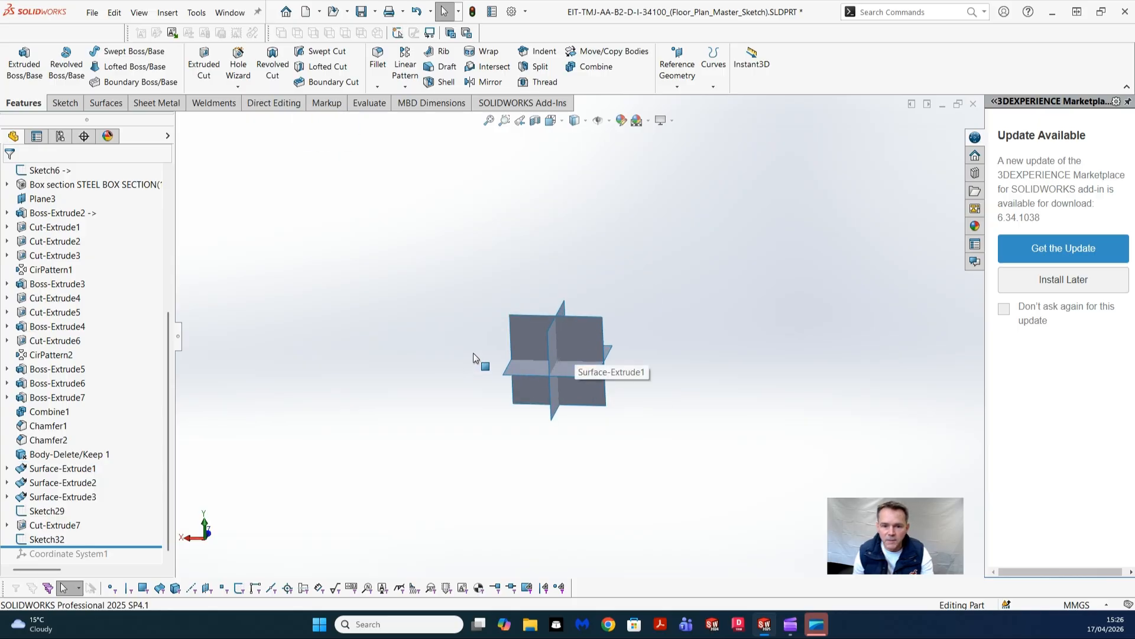
pyautogui.scroll(3, 586, 305)
pyautogui.scroll(-1, 571, 328)
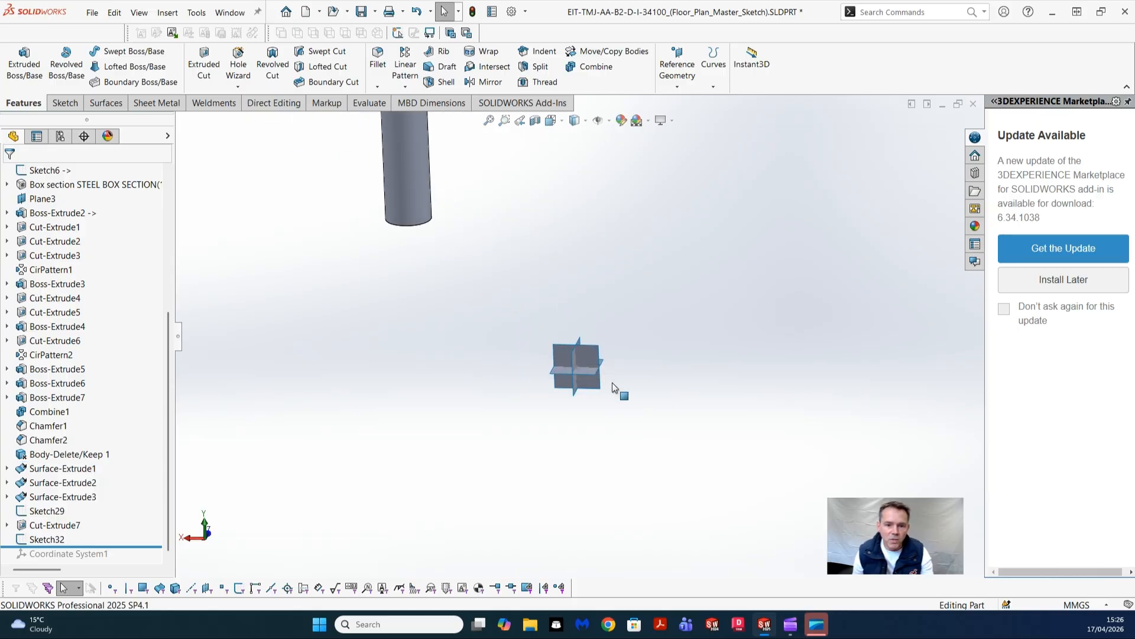
pyautogui.scroll(1, 612, 355)
pyautogui.scroll(-1, 598, 375)
pyautogui.scroll(-1, 614, 370)
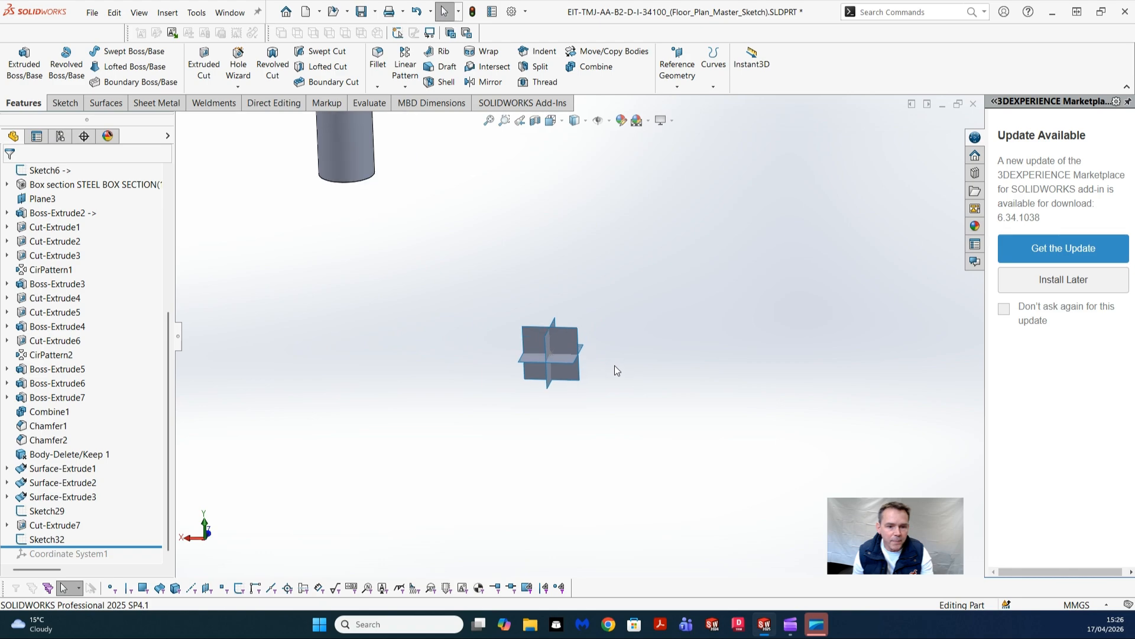
pyautogui.scroll(5, 573, 341)
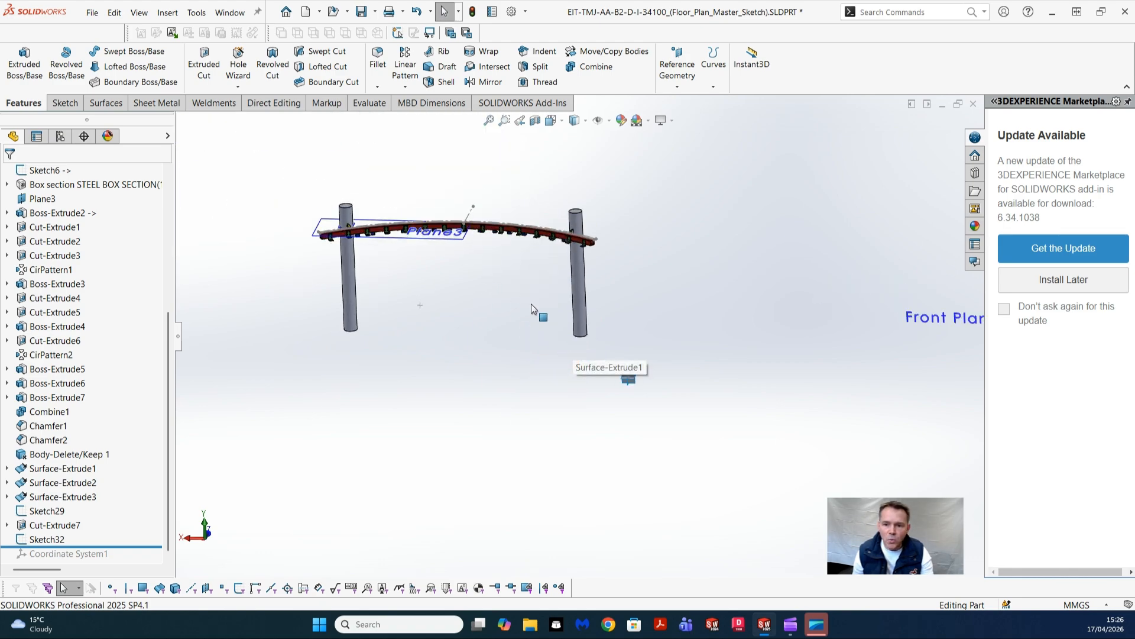
pyautogui.scroll(1, 651, 334)
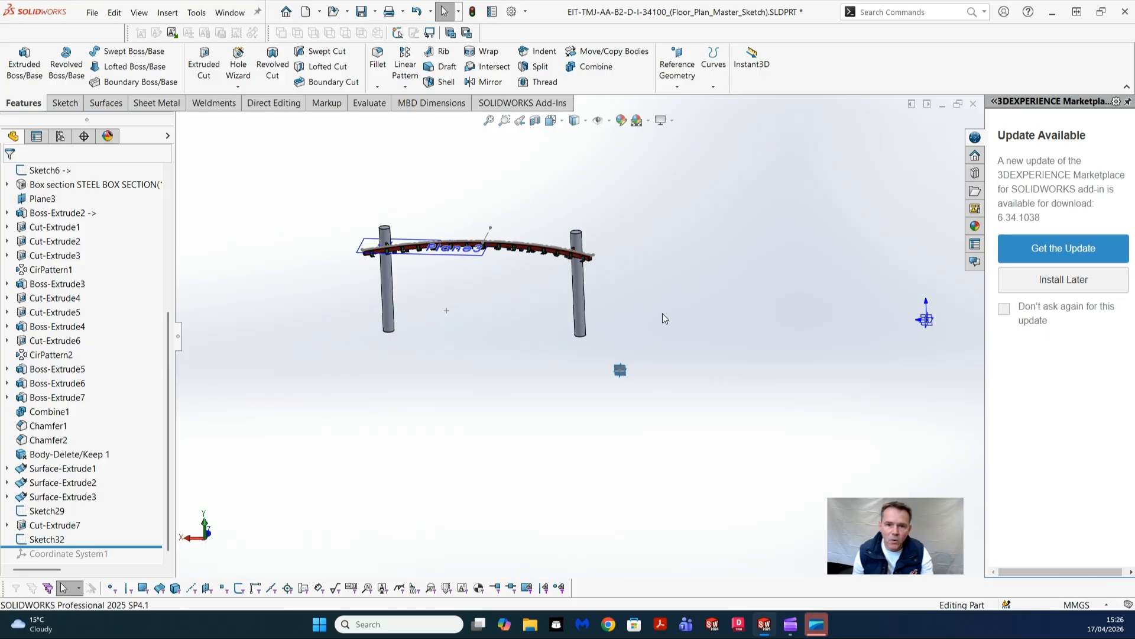
# Step: Start defining a new reference coordinate system in the part
pyautogui.click(677, 87)
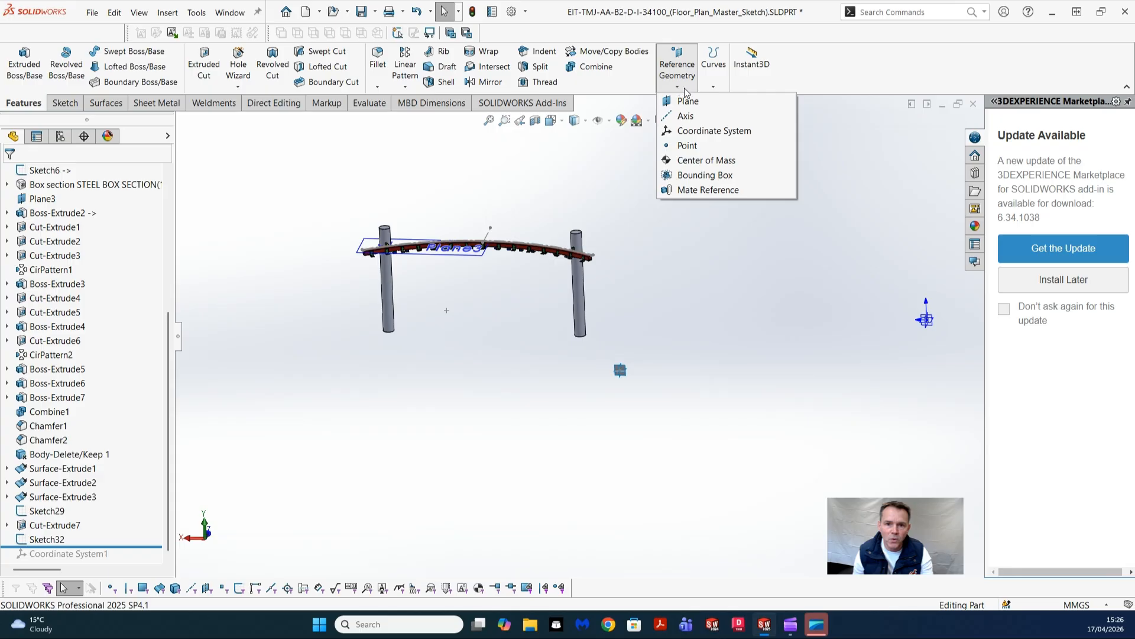
pyautogui.click(695, 132)
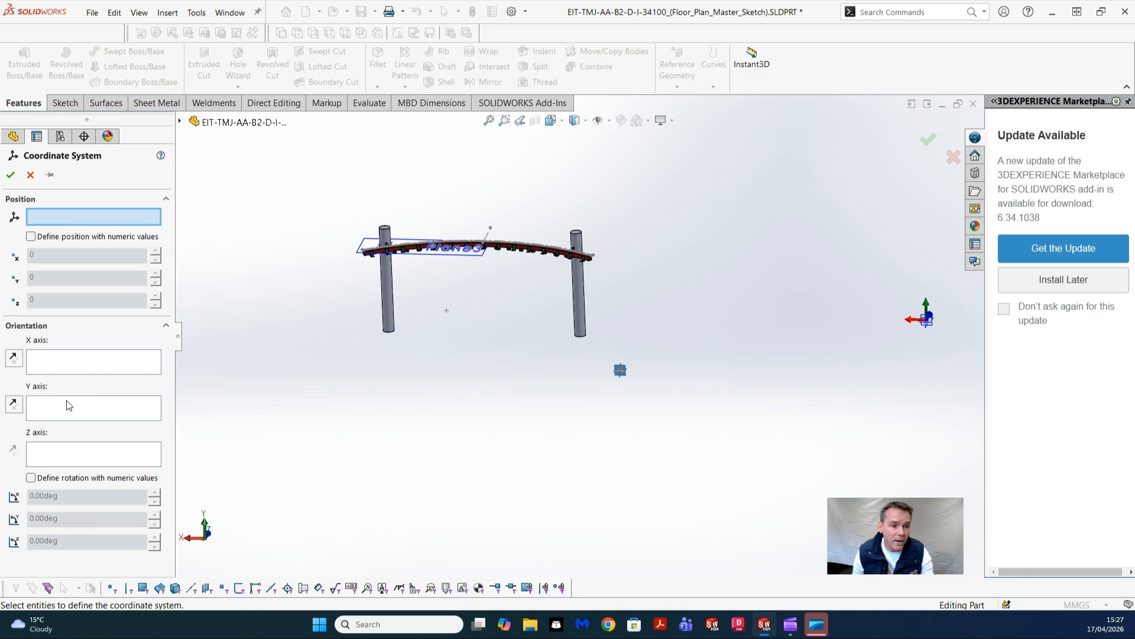
pyautogui.click(69, 367)
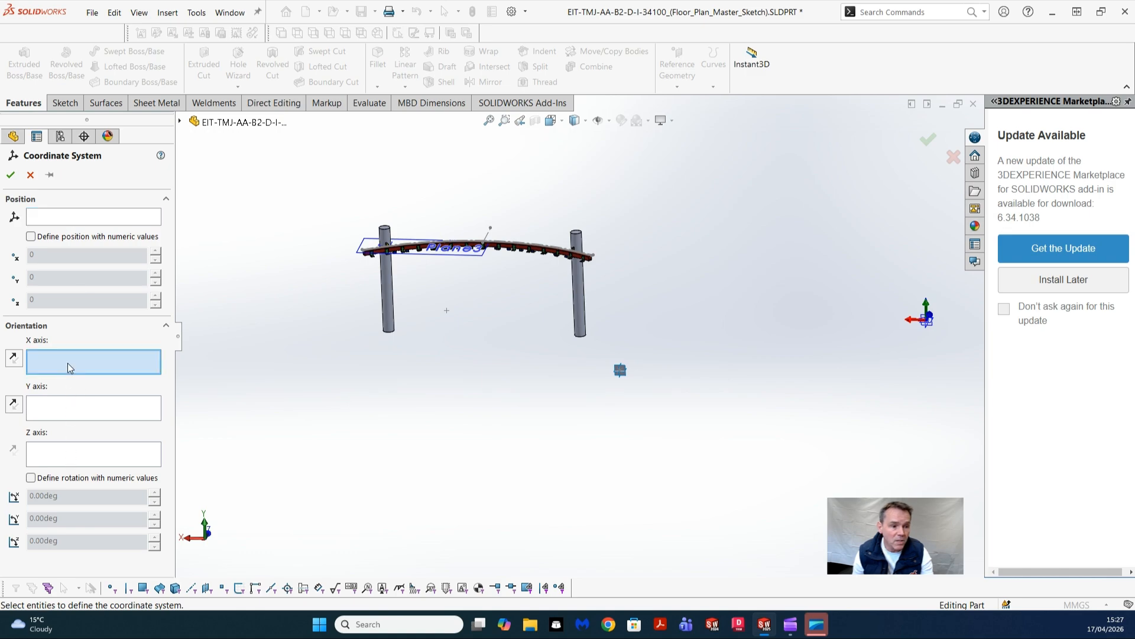
pyautogui.click(74, 407)
pyautogui.click(69, 460)
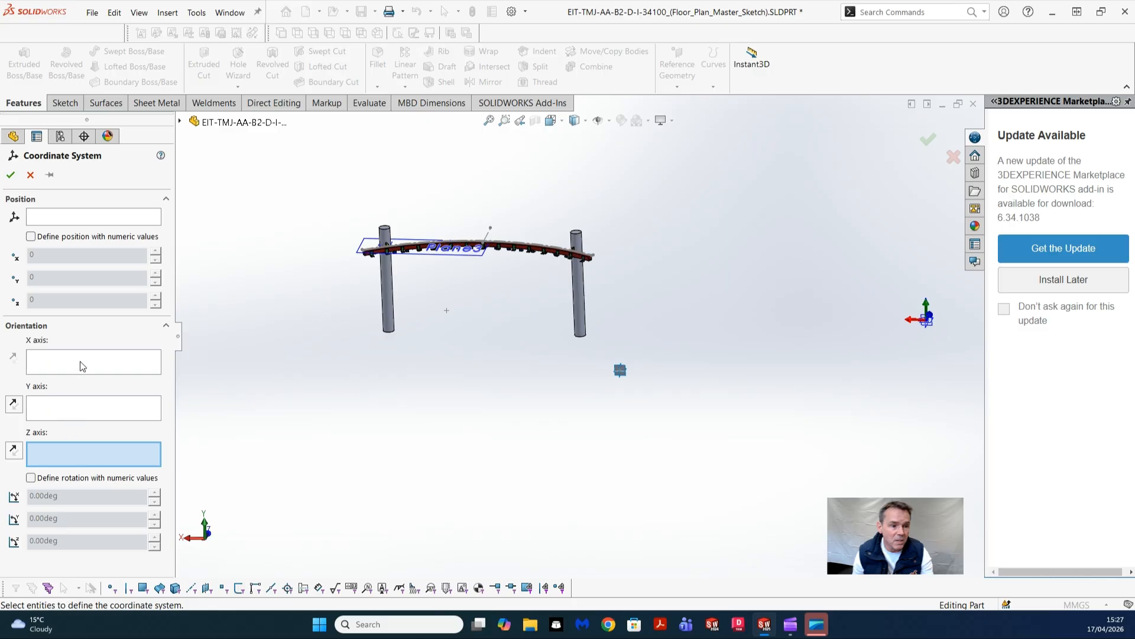
pyautogui.click(82, 366)
pyautogui.click(80, 406)
pyautogui.click(81, 458)
pyautogui.click(91, 364)
pyautogui.click(89, 409)
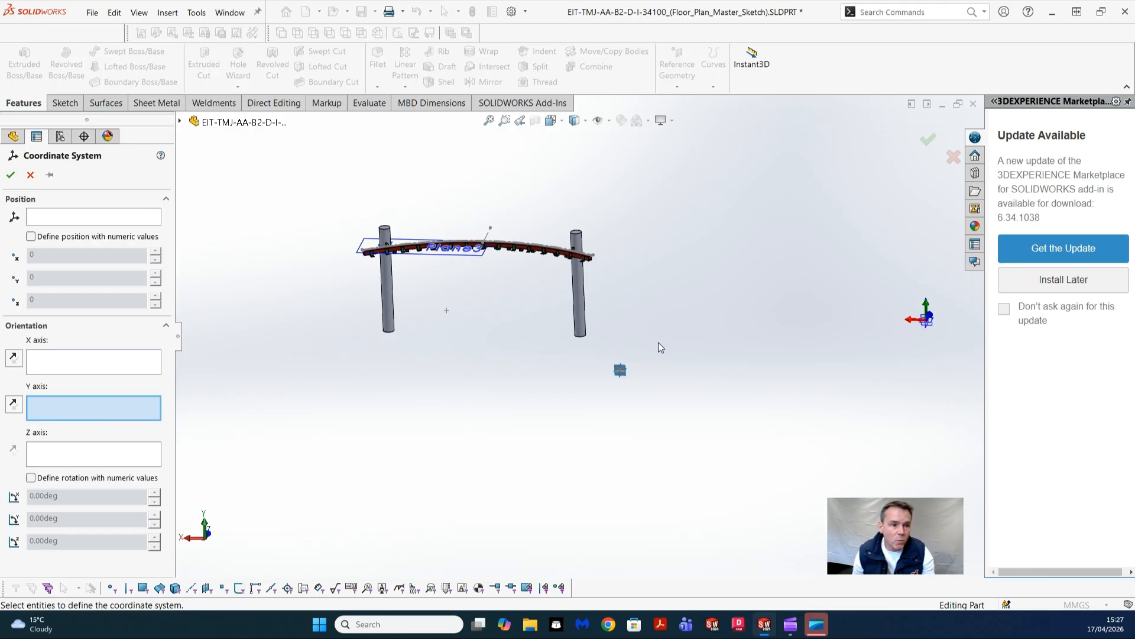
# Step: Set the coordinate system's origin at the Sketch32 point where the three reference surfaces intersect
pyautogui.click(39, 220)
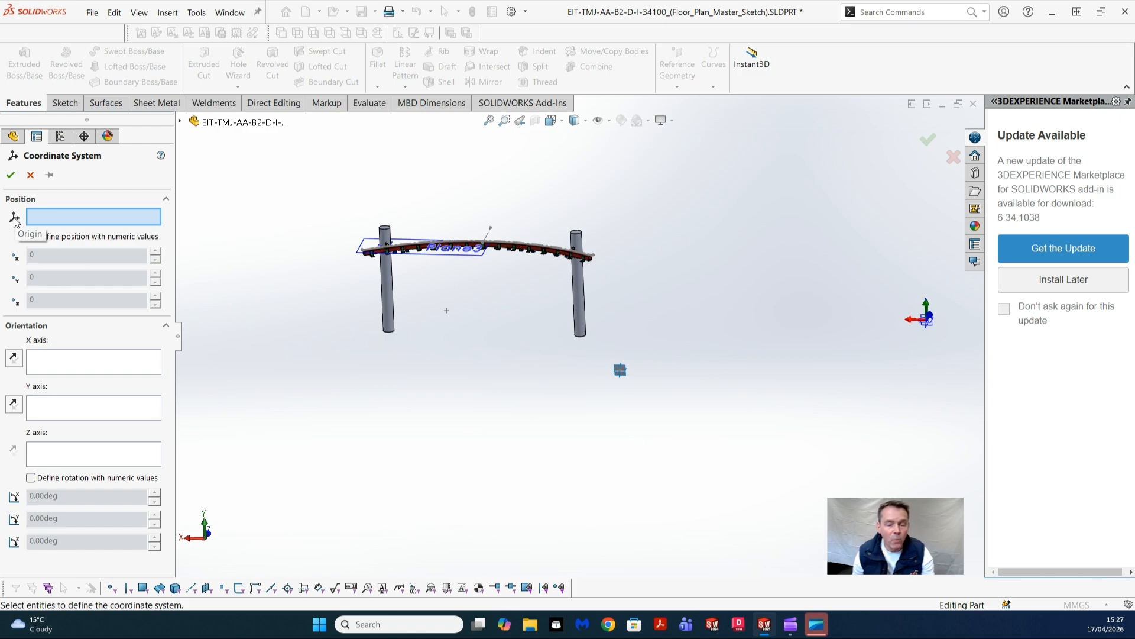
pyautogui.scroll(-6, 621, 370)
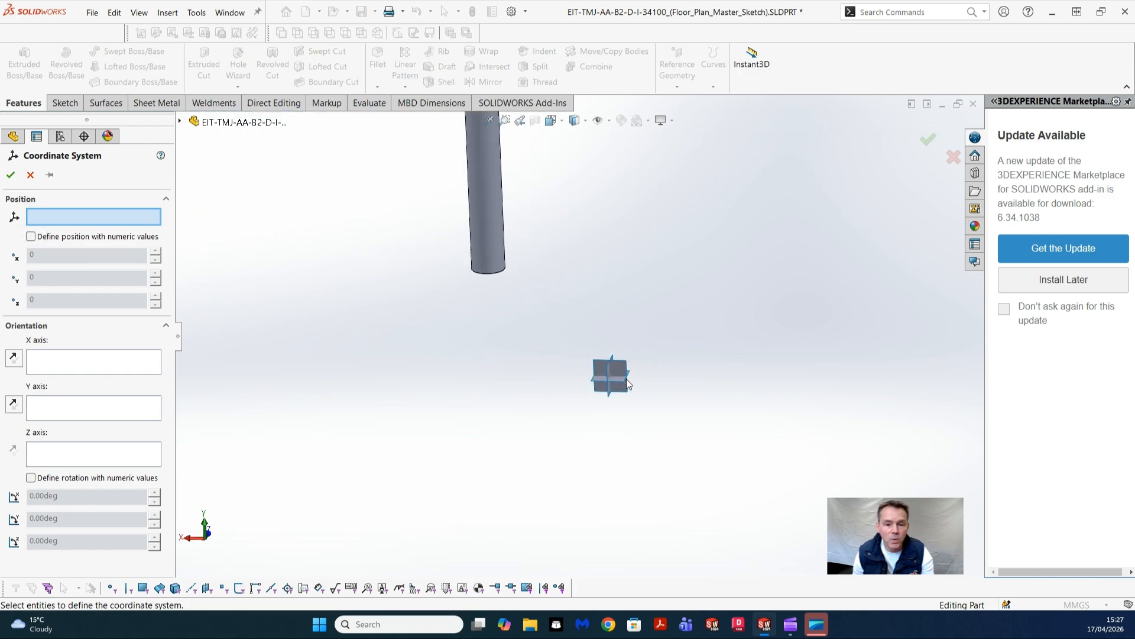
pyautogui.scroll(-6, 595, 364)
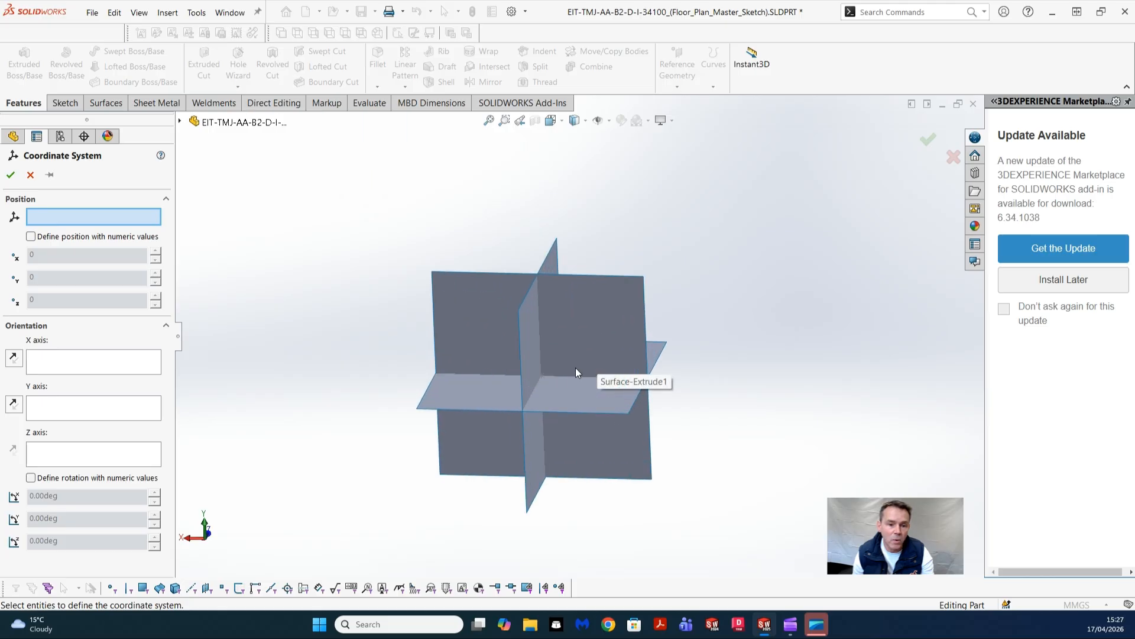
pyautogui.click(542, 375)
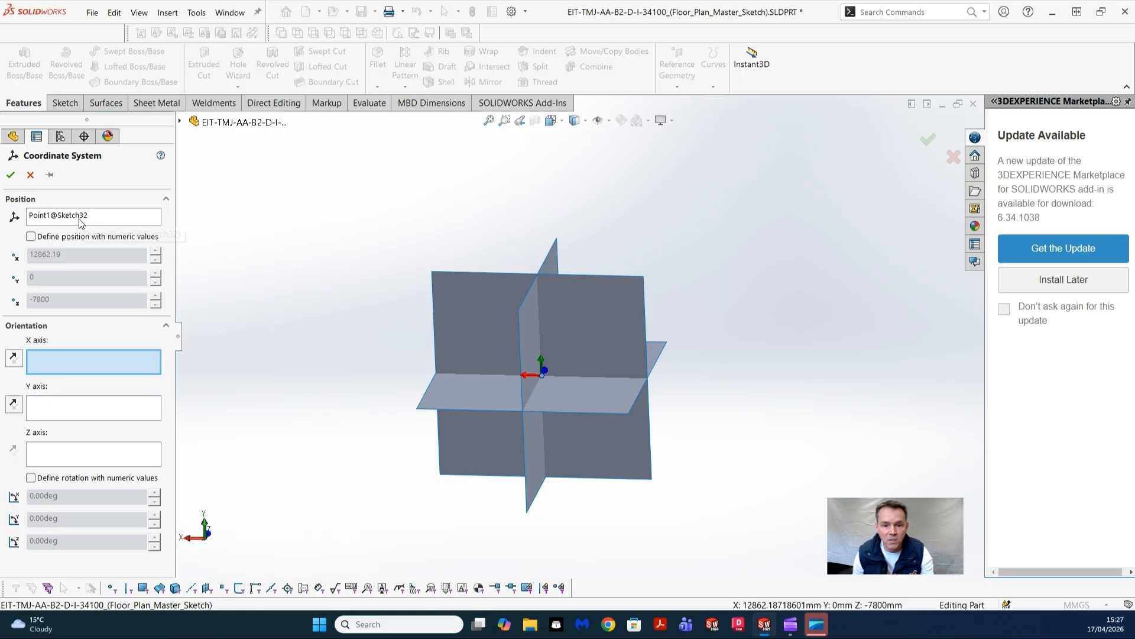
pyautogui.scroll(3, 565, 336)
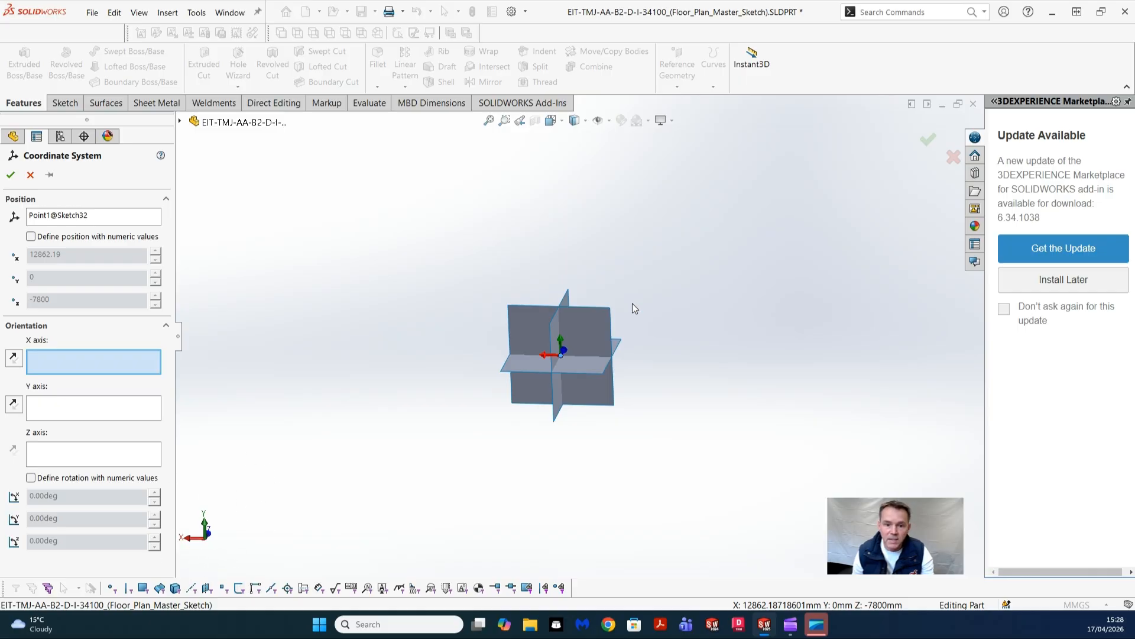
pyautogui.scroll(3, 633, 305)
pyautogui.scroll(-2, 591, 351)
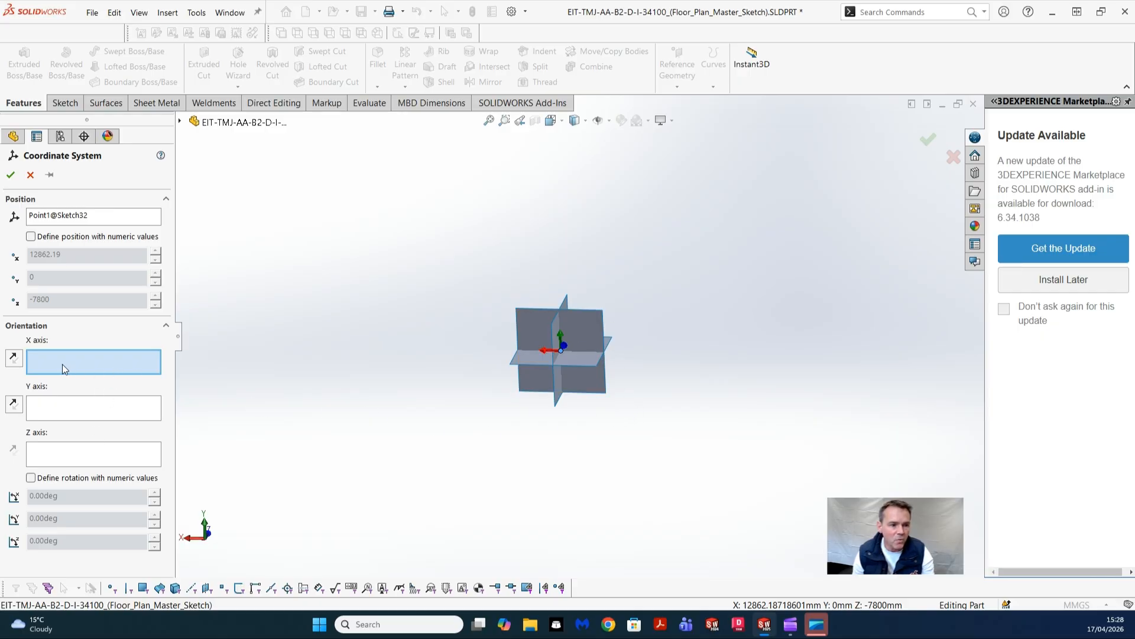
pyautogui.click(69, 408)
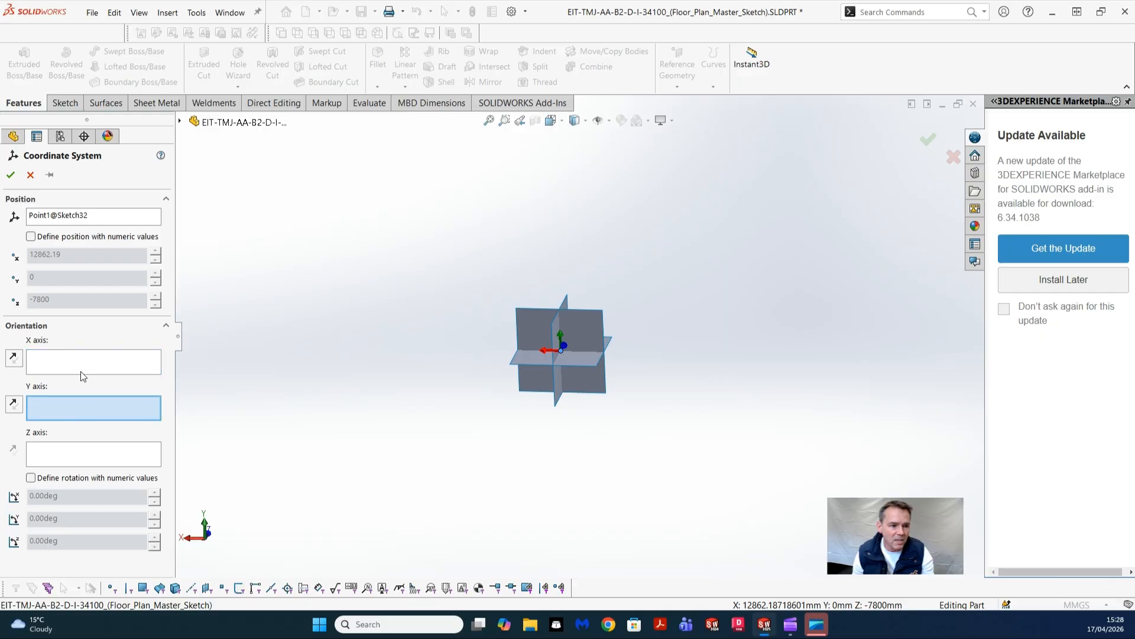
pyautogui.click(84, 361)
pyautogui.click(80, 413)
pyautogui.click(71, 450)
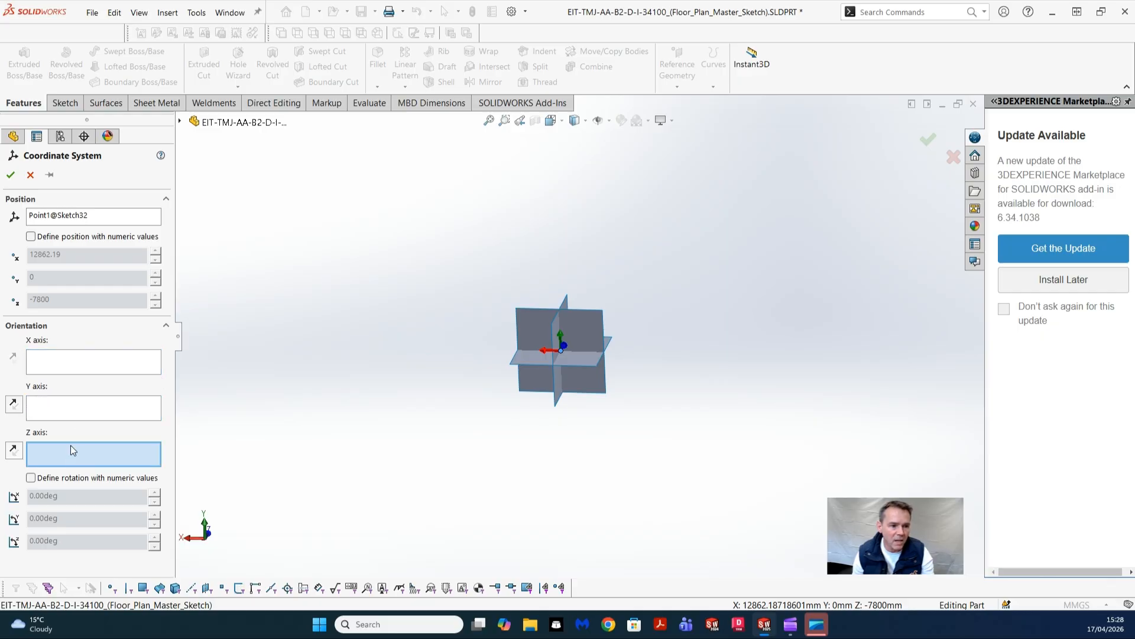
pyautogui.click(76, 411)
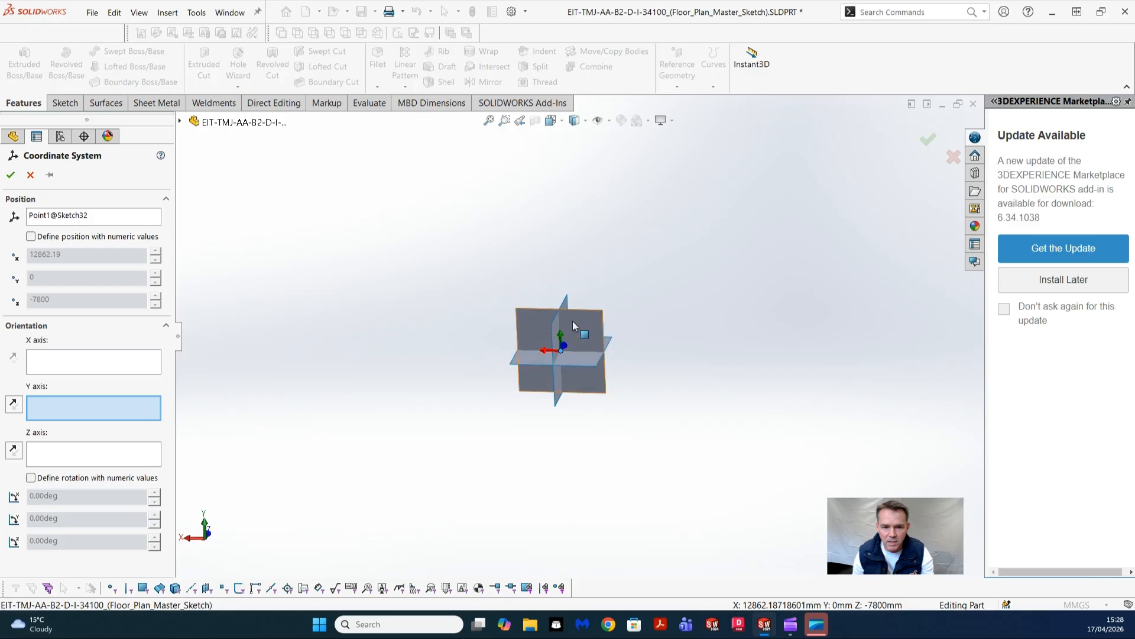
# Step: Align the coordinate system's X axis to the upright reference surface that faces the view
pyautogui.click(49, 361)
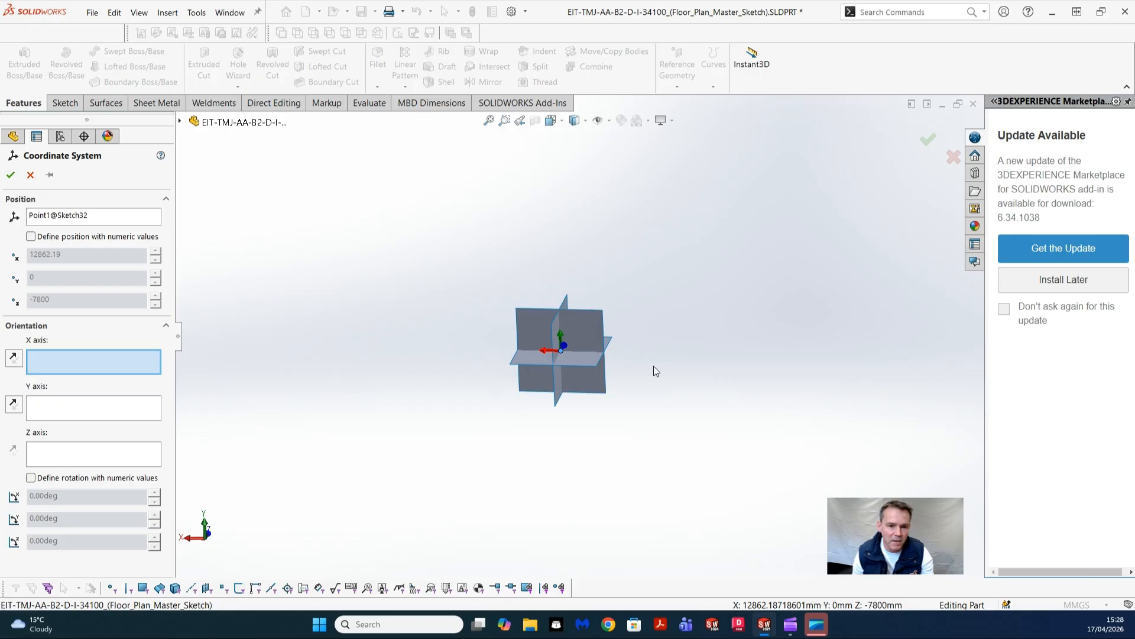
pyautogui.click(580, 323)
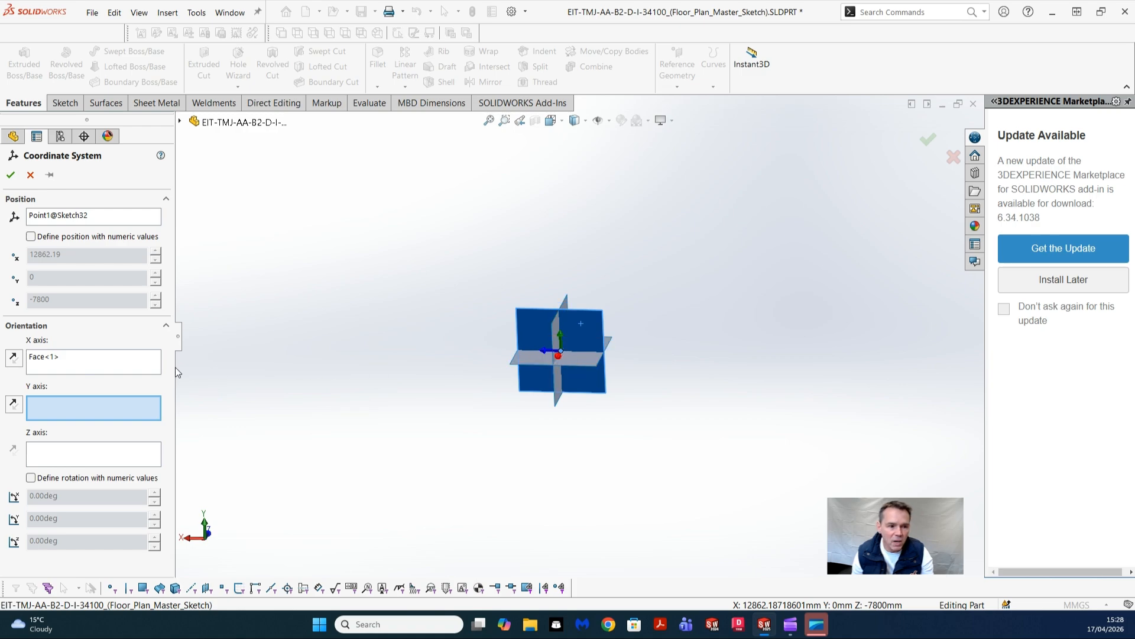
# Step: Try reversing the direction of the coordinate system's X axis
pyautogui.click(24, 362)
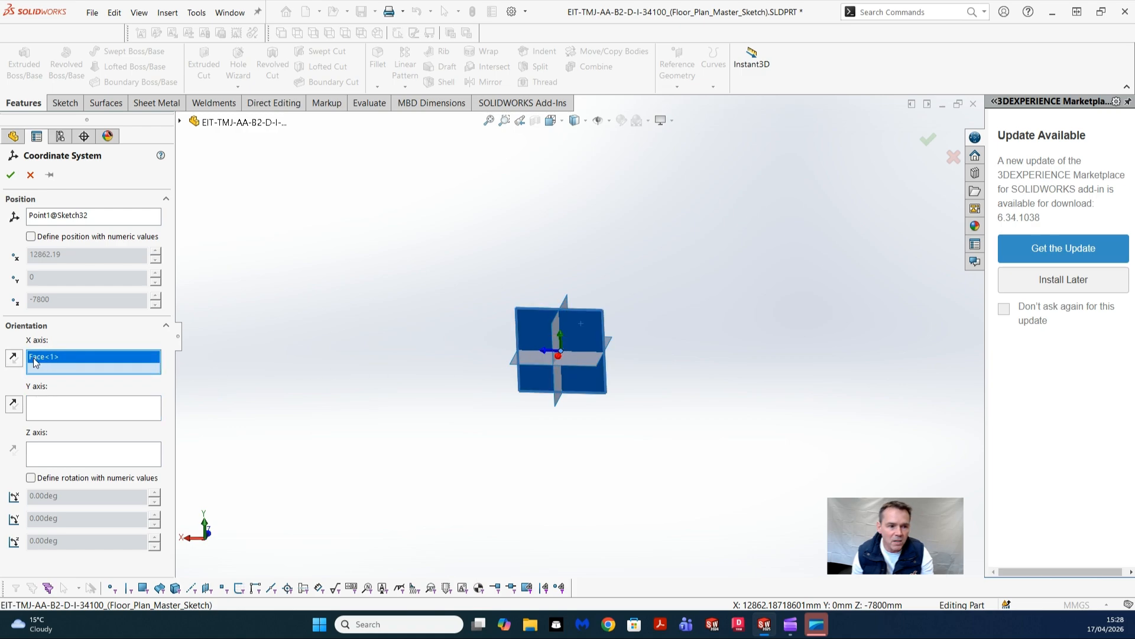
pyautogui.click(18, 361)
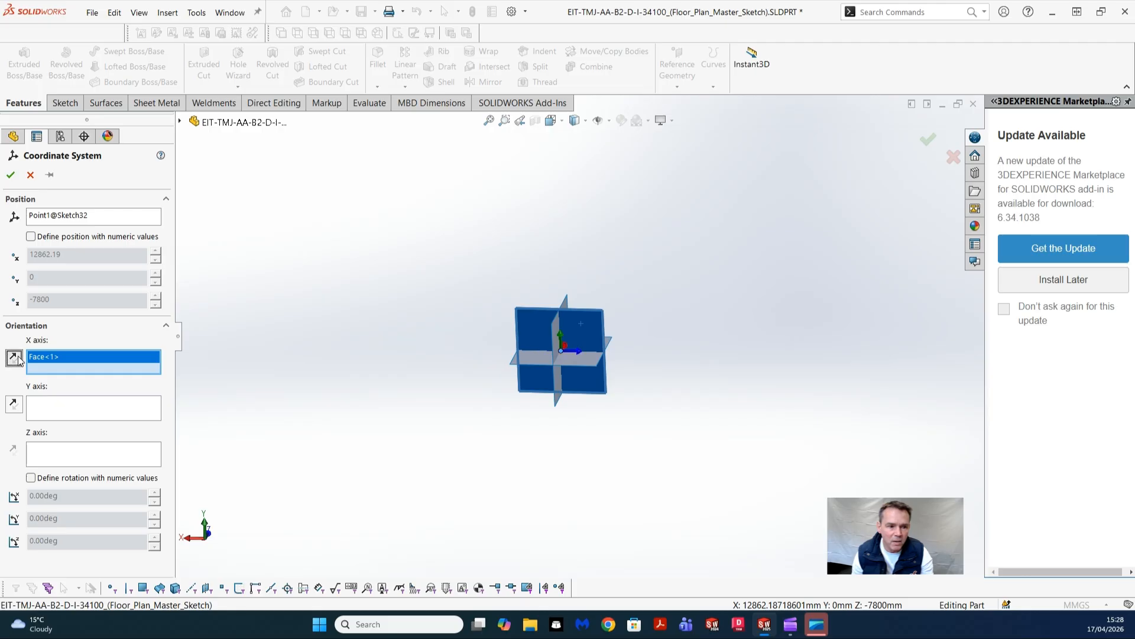
pyautogui.click(19, 361)
pyautogui.click(18, 360)
pyautogui.click(18, 360)
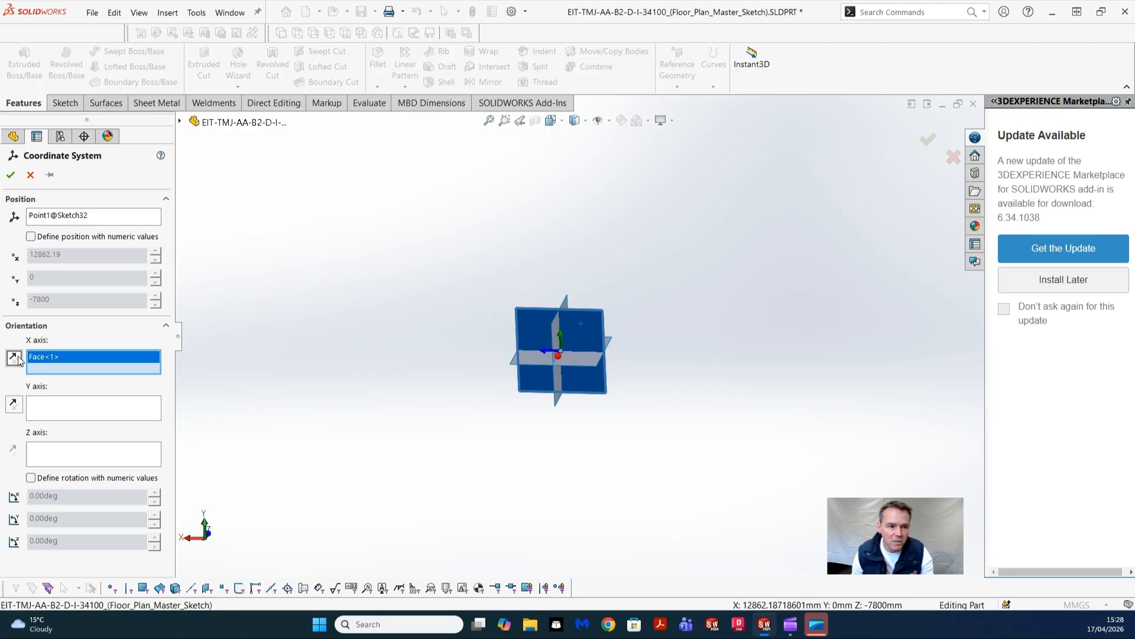
# Step: Align the Y axis to the horizontal reference surface and reverse its direction so that it points upward
pyautogui.click(69, 413)
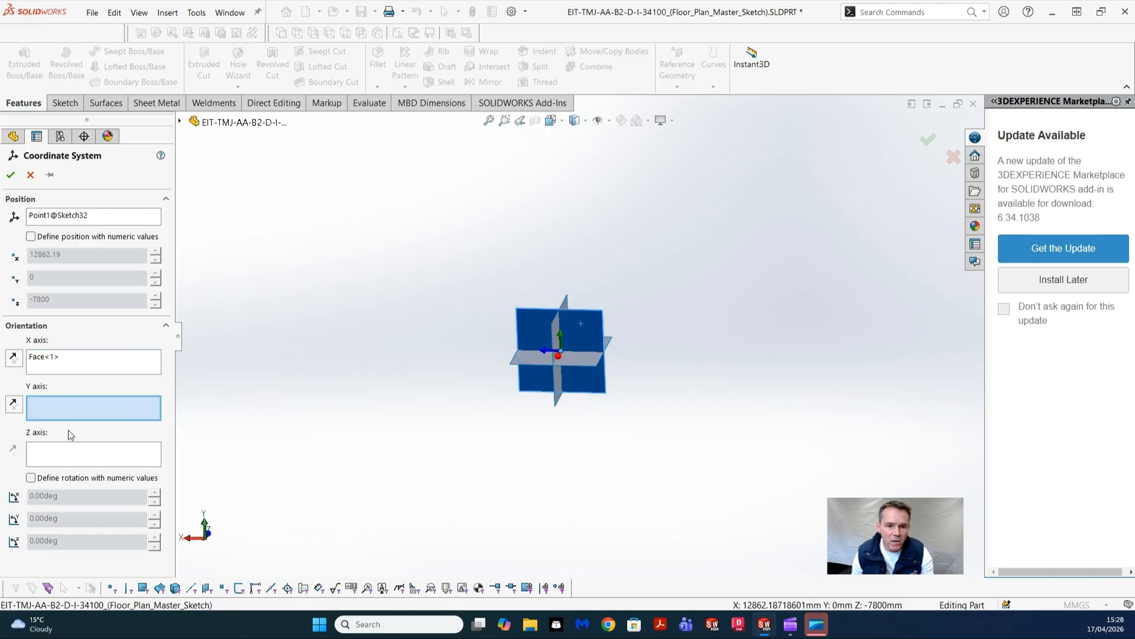
pyautogui.click(574, 359)
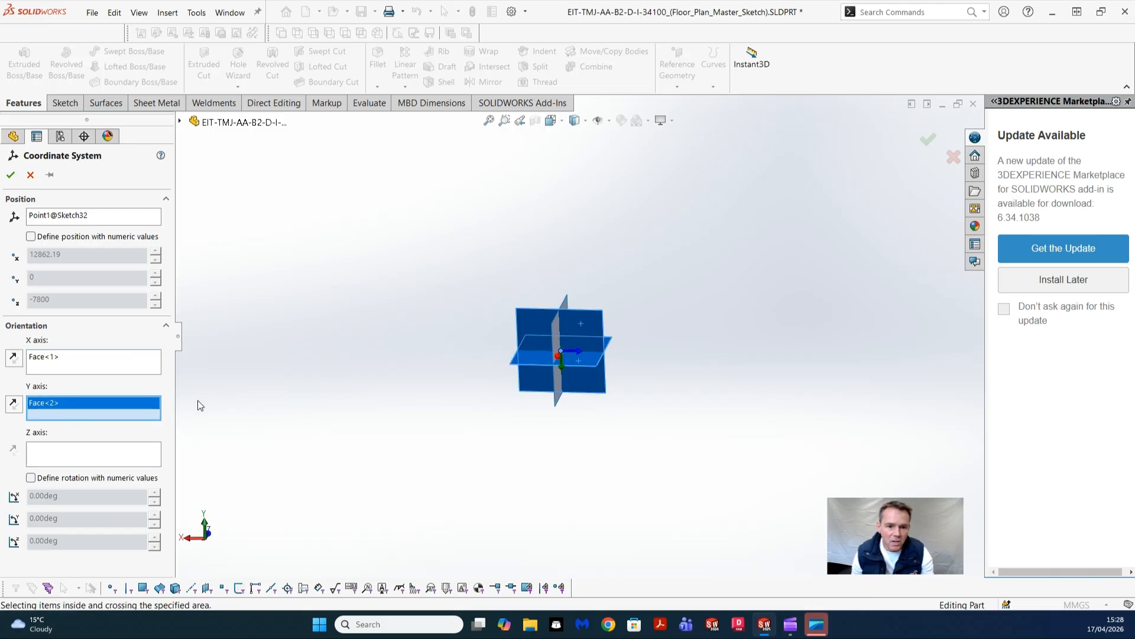
pyautogui.click(14, 405)
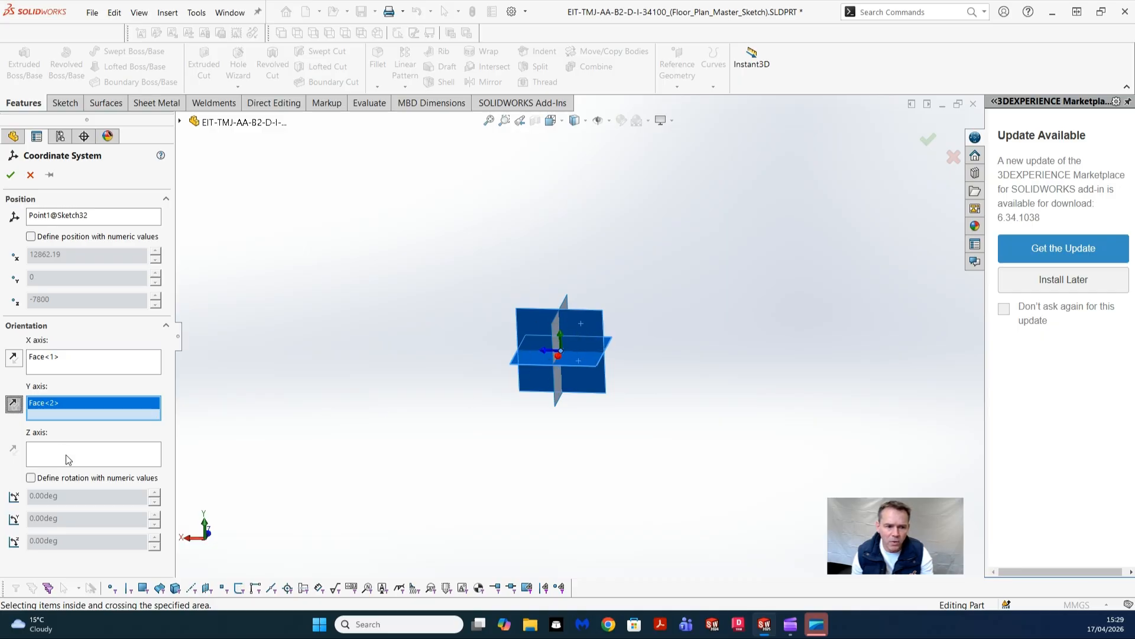
# Step: Align the Z axis to the remaining upright surface and create the coordinate system under its default name
pyautogui.click(93, 459)
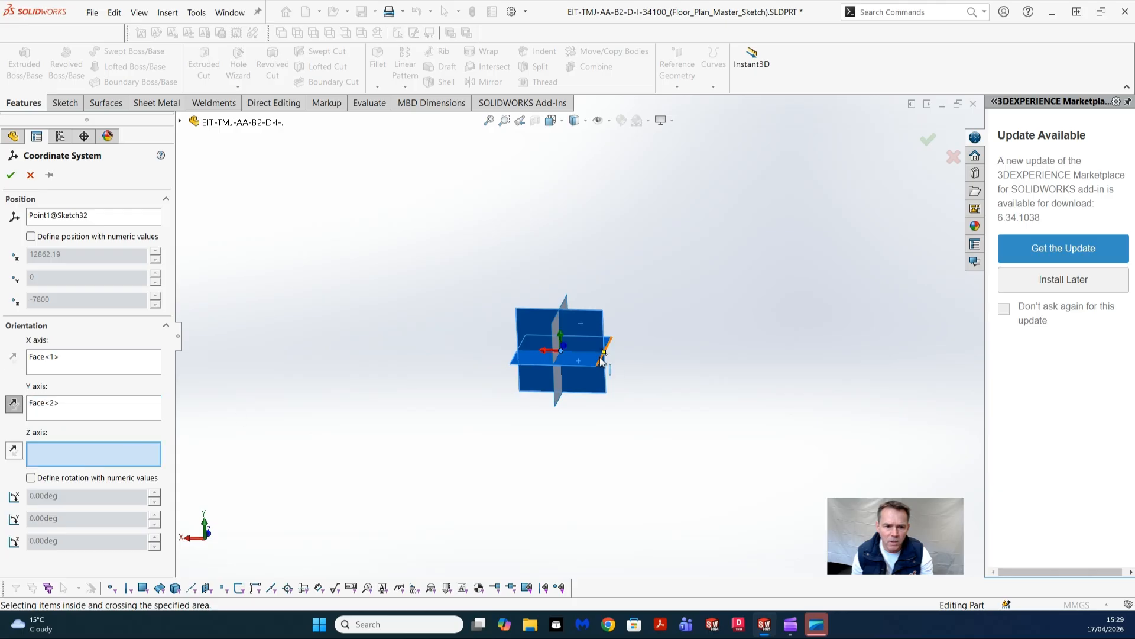
pyautogui.click(560, 376)
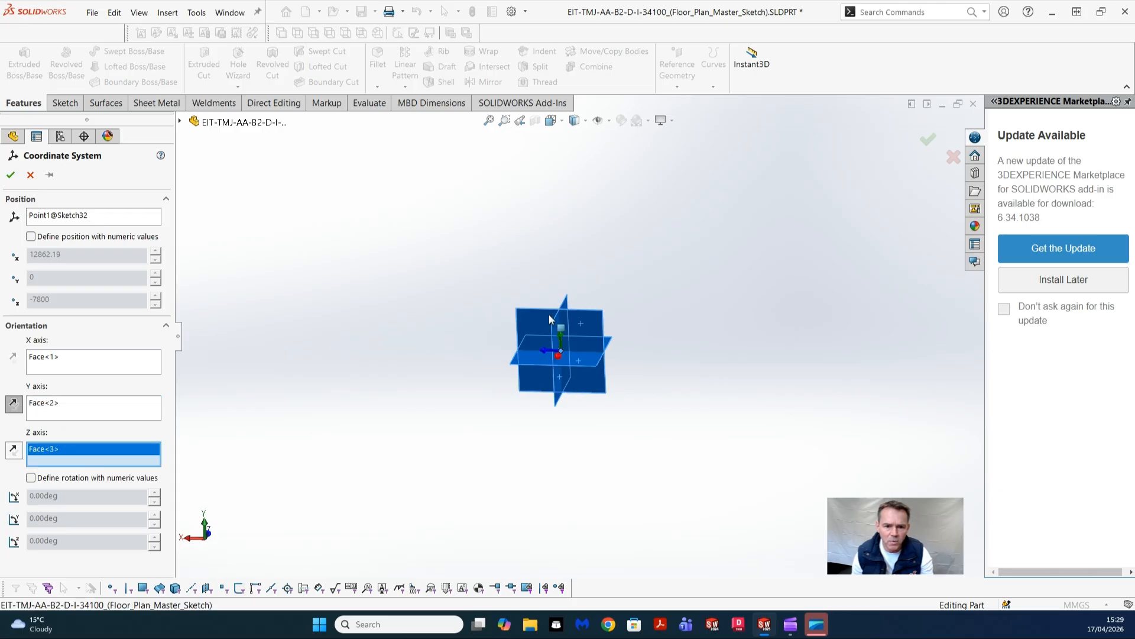
pyautogui.scroll(10, 591, 313)
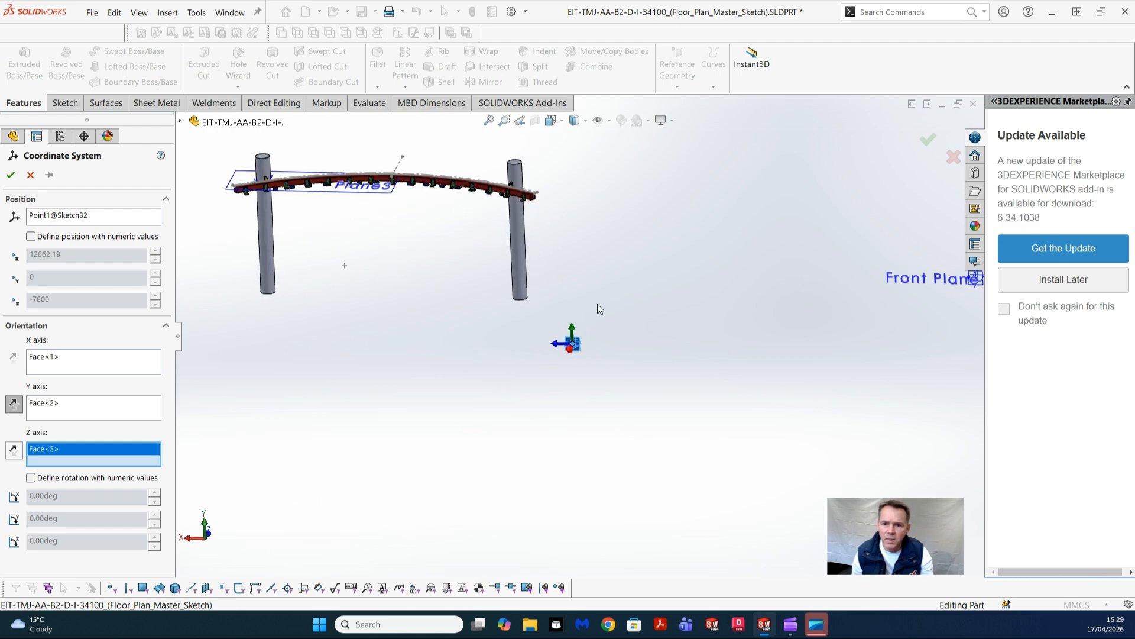
pyautogui.scroll(3, 689, 317)
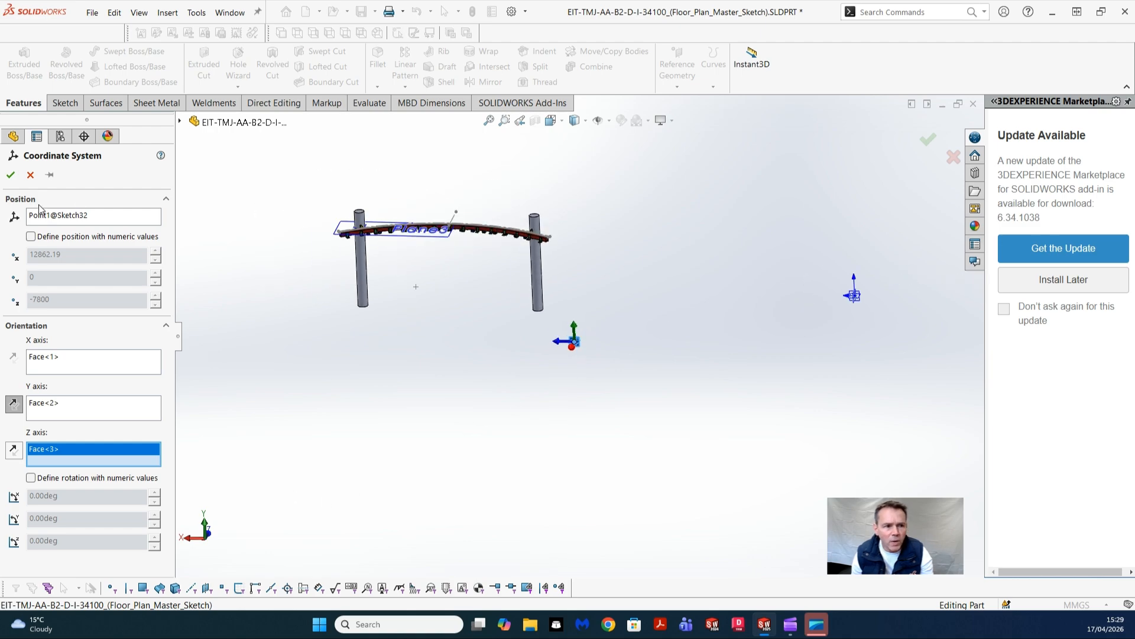
pyautogui.click(11, 176)
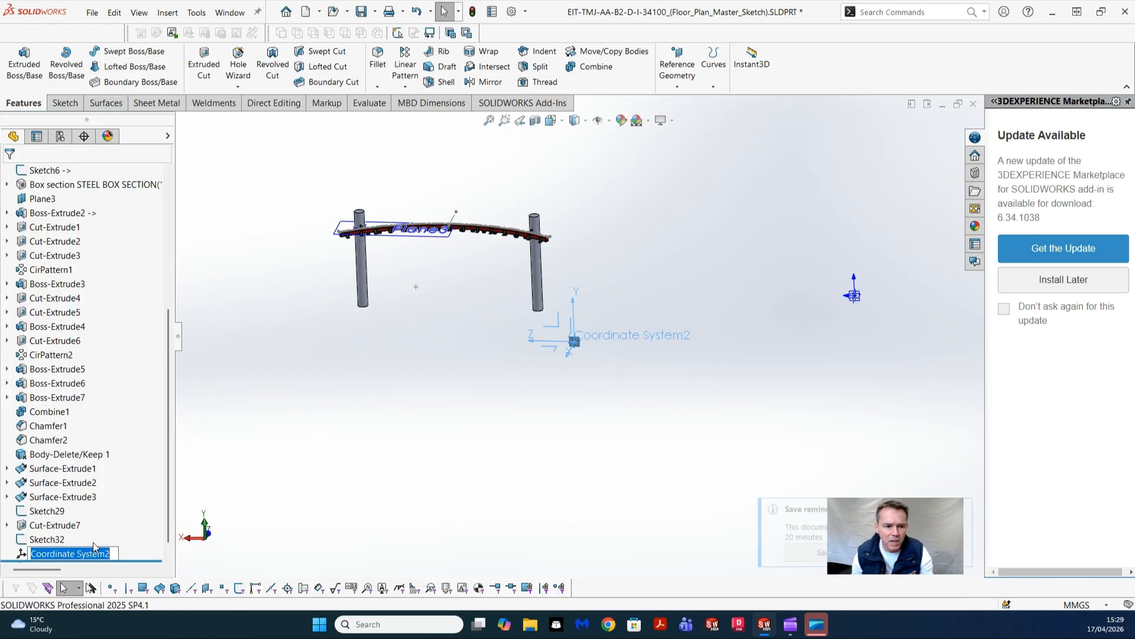
pyautogui.press('Return')
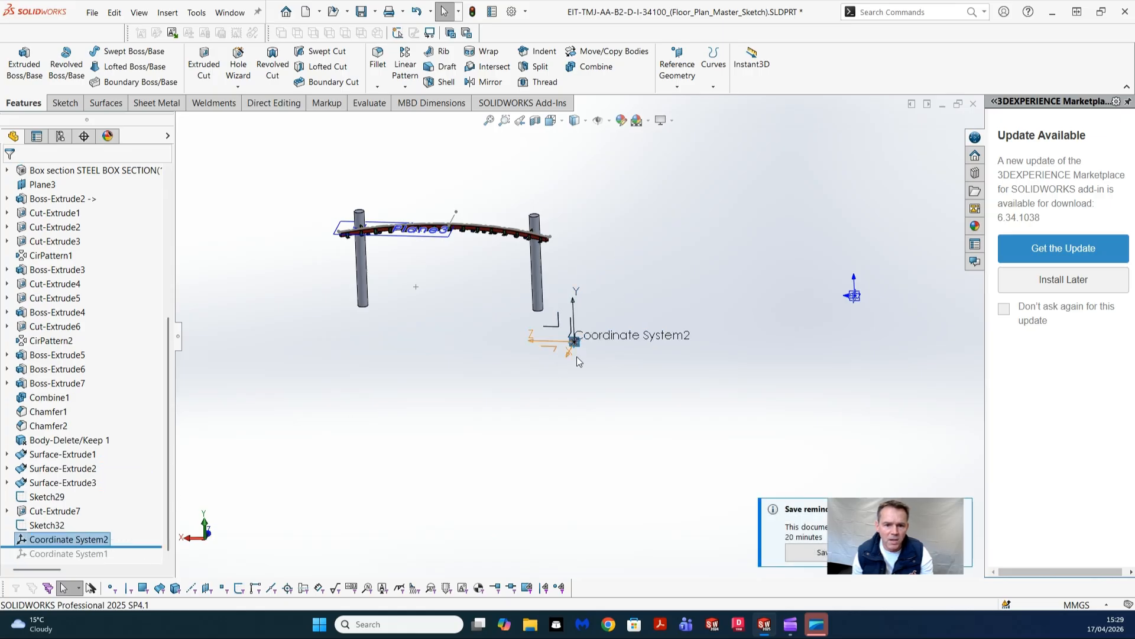
# Step: Examine the new coordinate system's position and axis directions at the crossing surfaces and relative to the beam structure
pyautogui.scroll(-3, 580, 311)
pyautogui.scroll(-4, 580, 312)
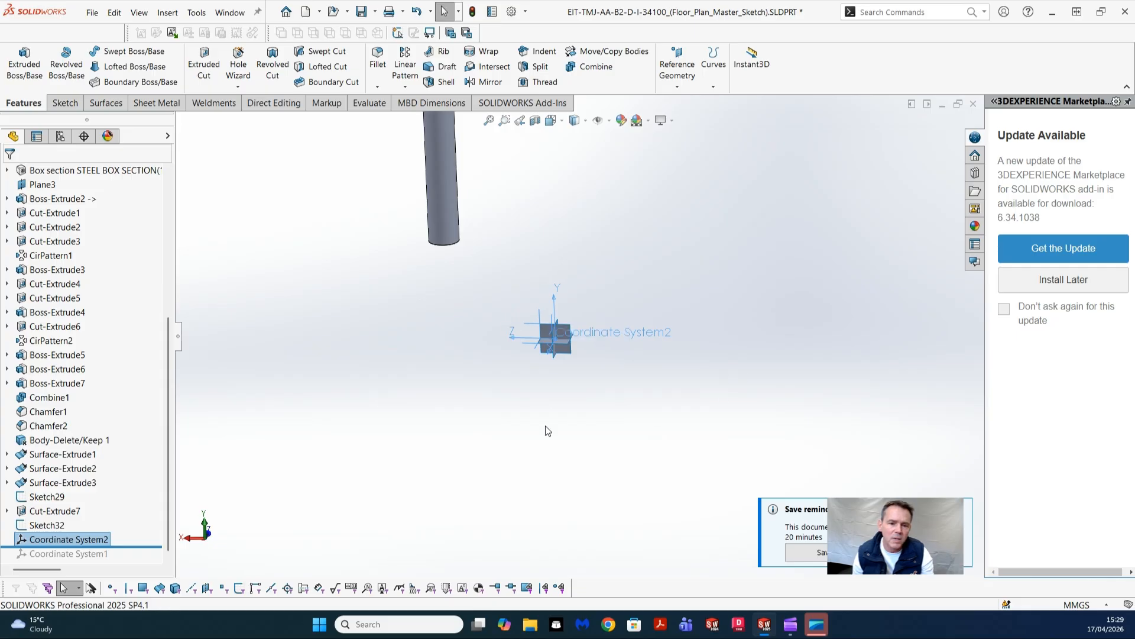
pyautogui.scroll(3, 586, 328)
pyautogui.scroll(-3, 583, 340)
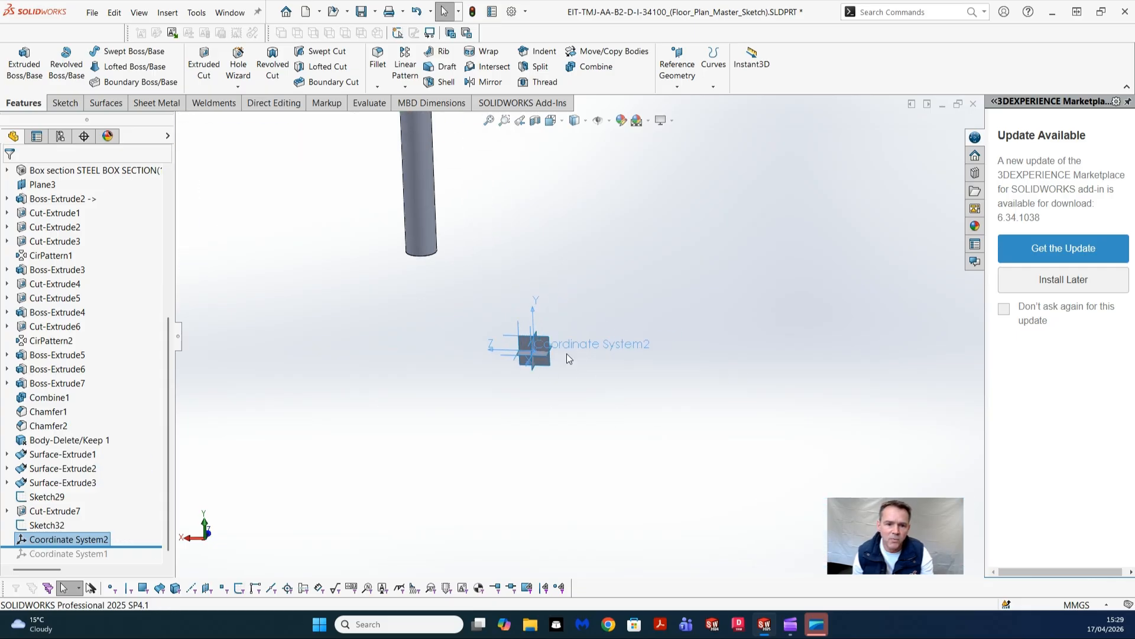
pyautogui.scroll(-1, 566, 353)
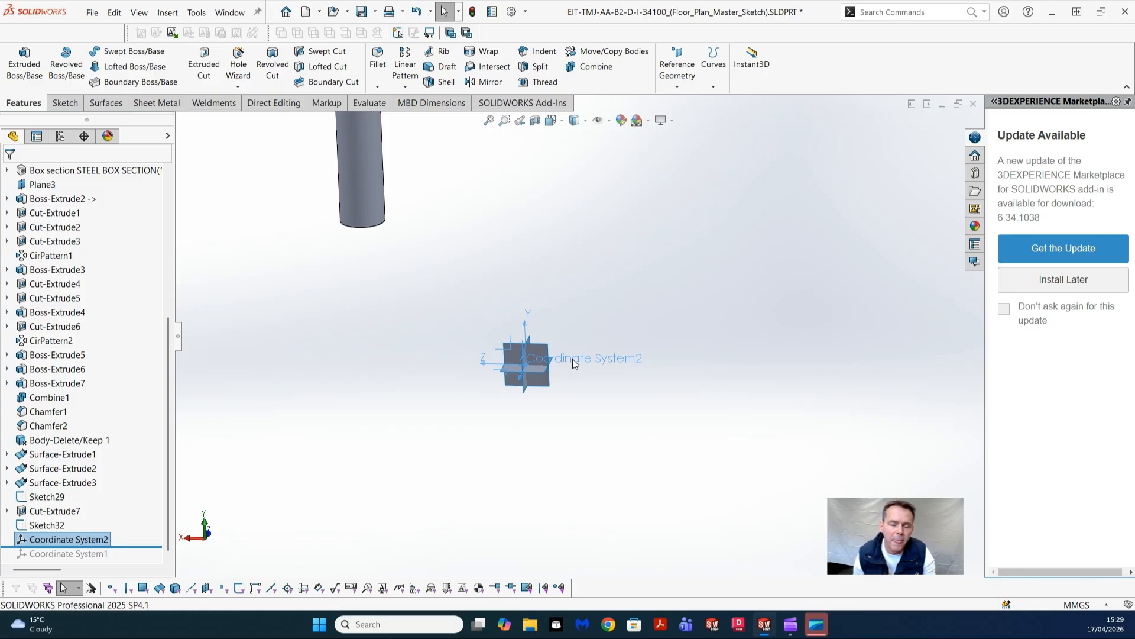
pyautogui.scroll(2, 571, 358)
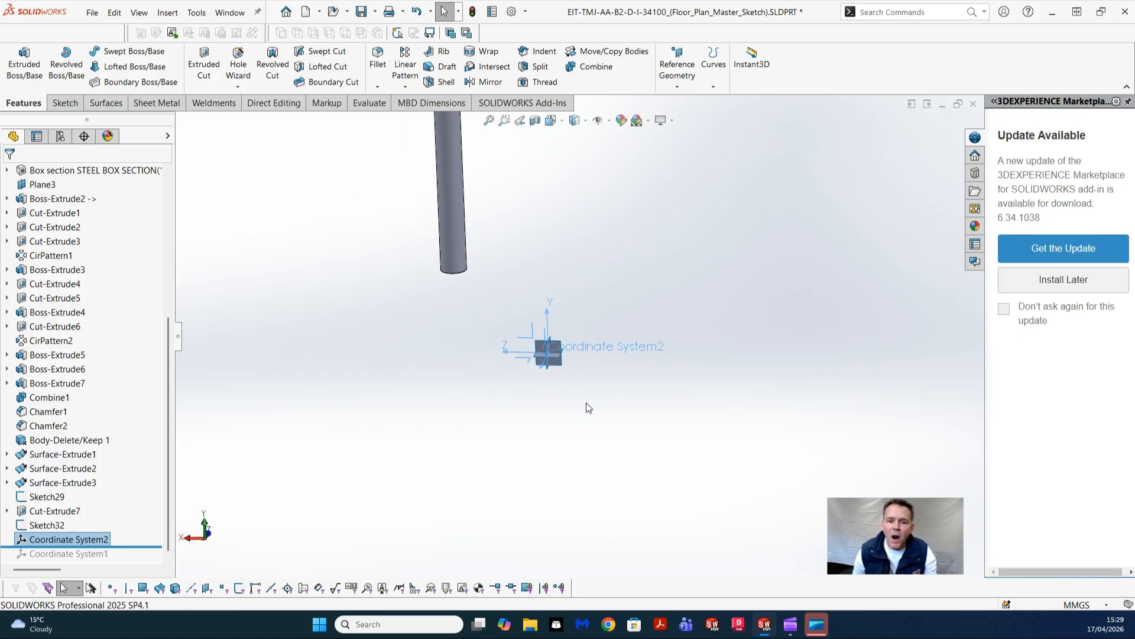
pyautogui.scroll(3, 587, 408)
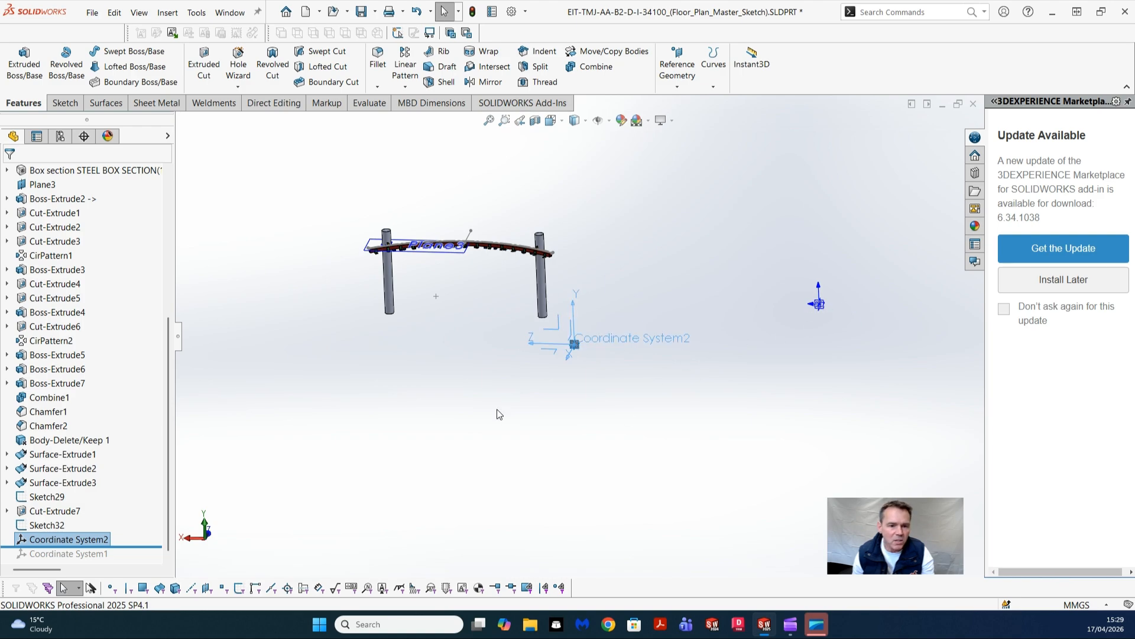
# Step: Prepare to save the part with the Save As option as a STEP AP214 file under its existing name
pyautogui.click(91, 12)
pyautogui.click(119, 168)
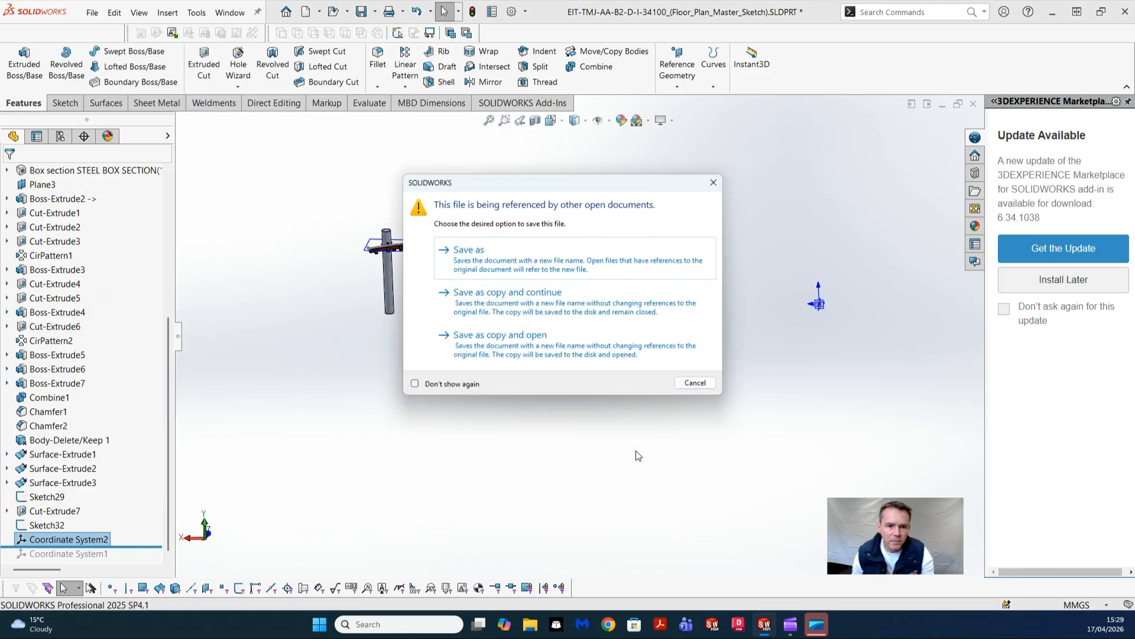
pyautogui.click(482, 258)
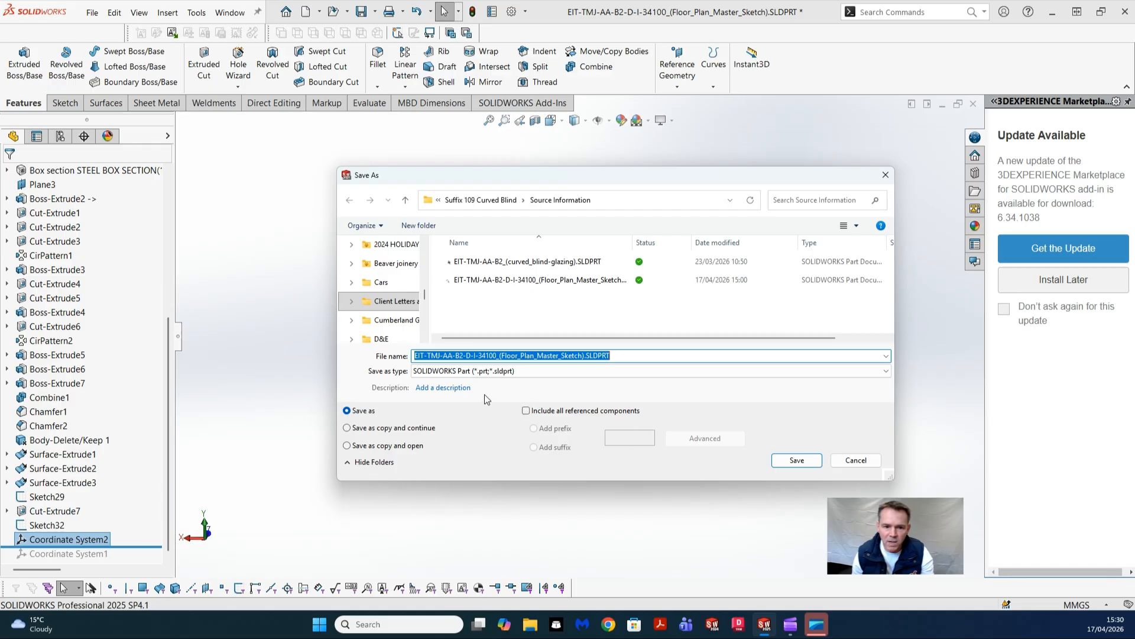
pyautogui.click(879, 371)
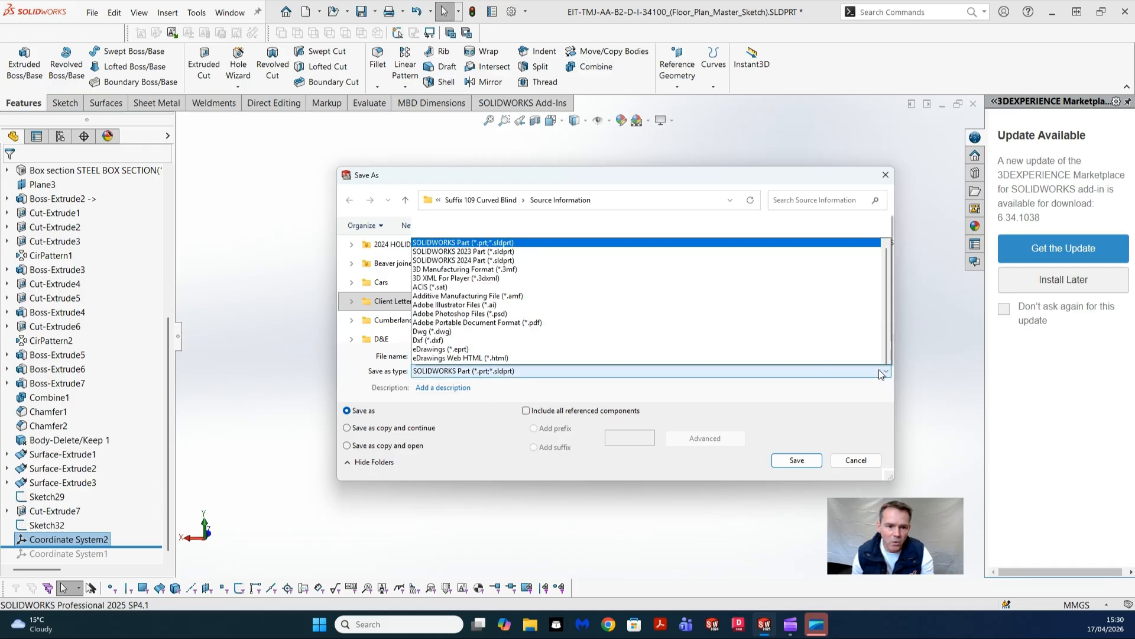
pyautogui.scroll(-2, 440, 294)
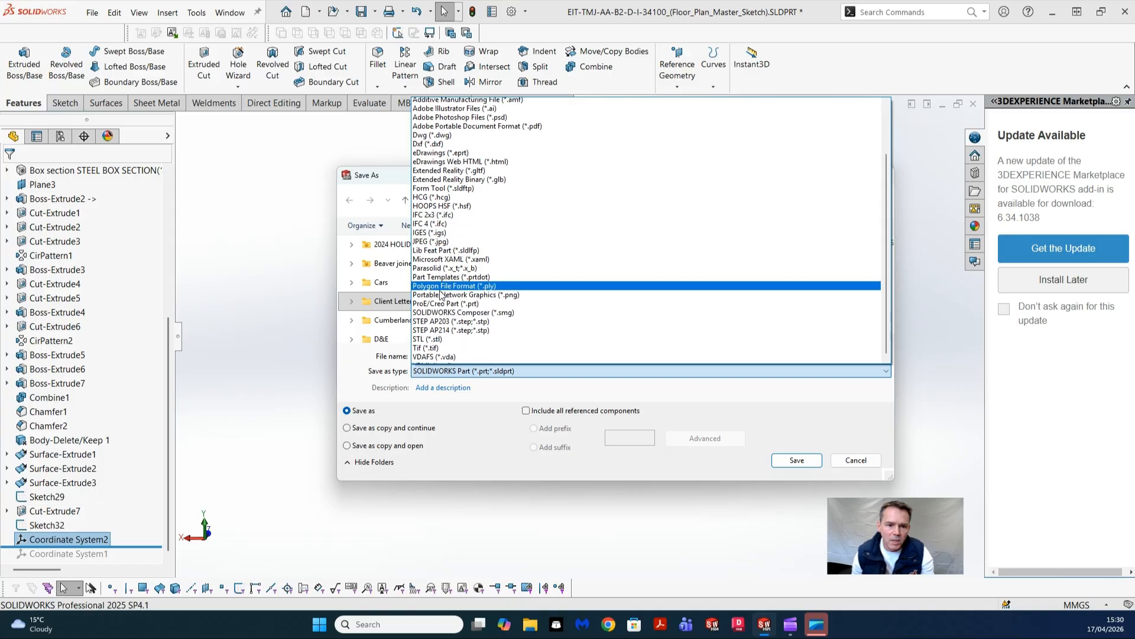
pyautogui.click(467, 330)
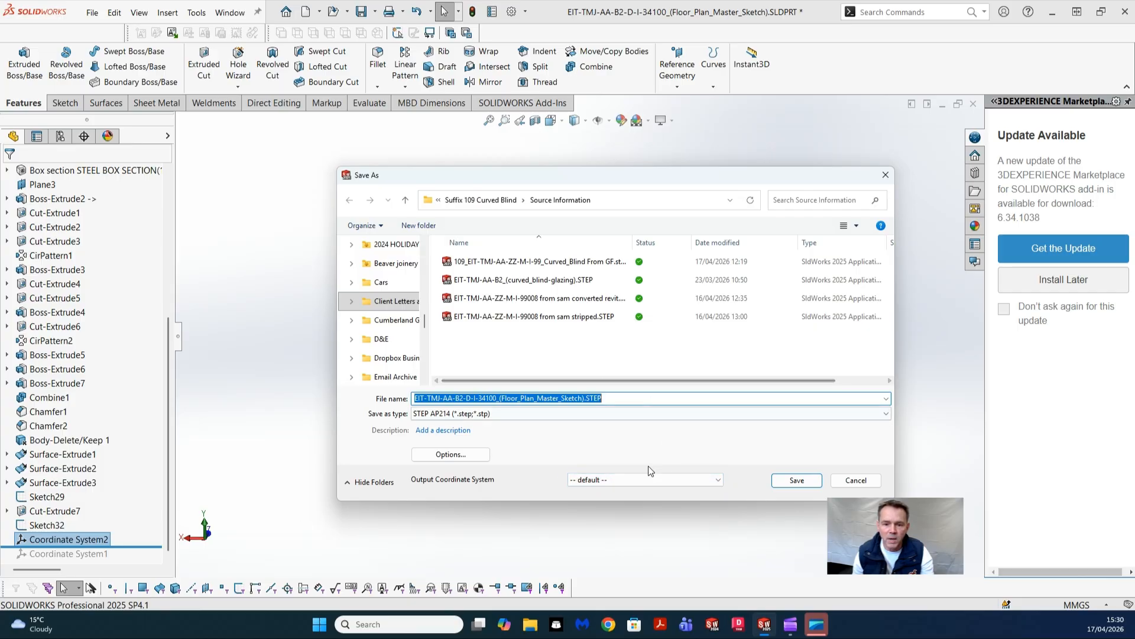
# Step: Set the STEP export's output coordinate system to Coordinate System2, and close the save dialog without saving
pyautogui.click(719, 480)
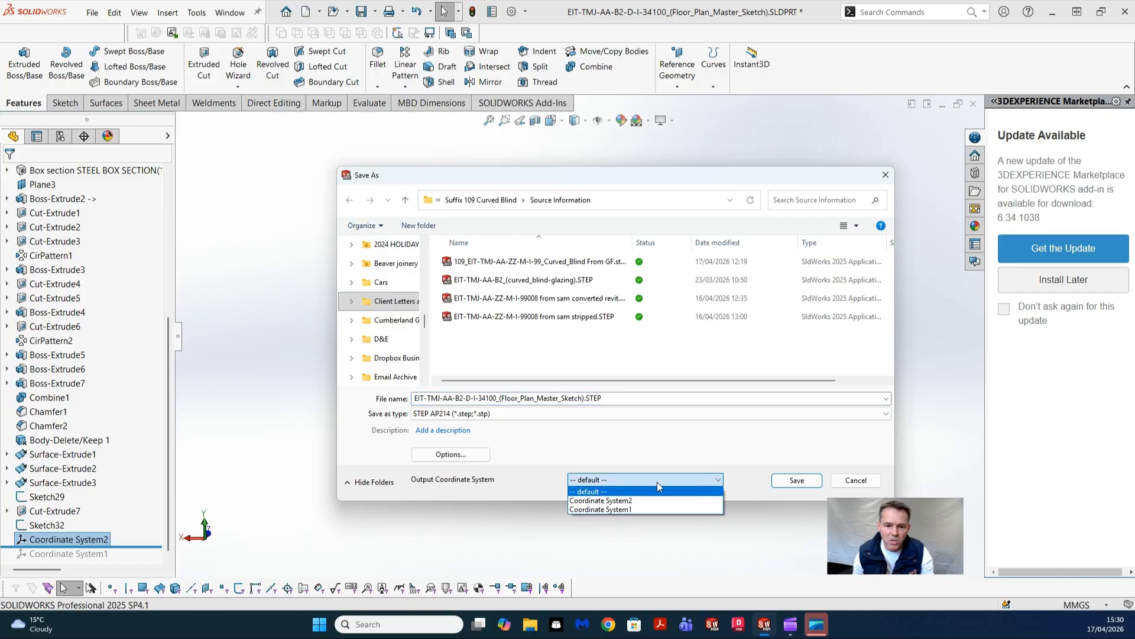
pyautogui.click(622, 502)
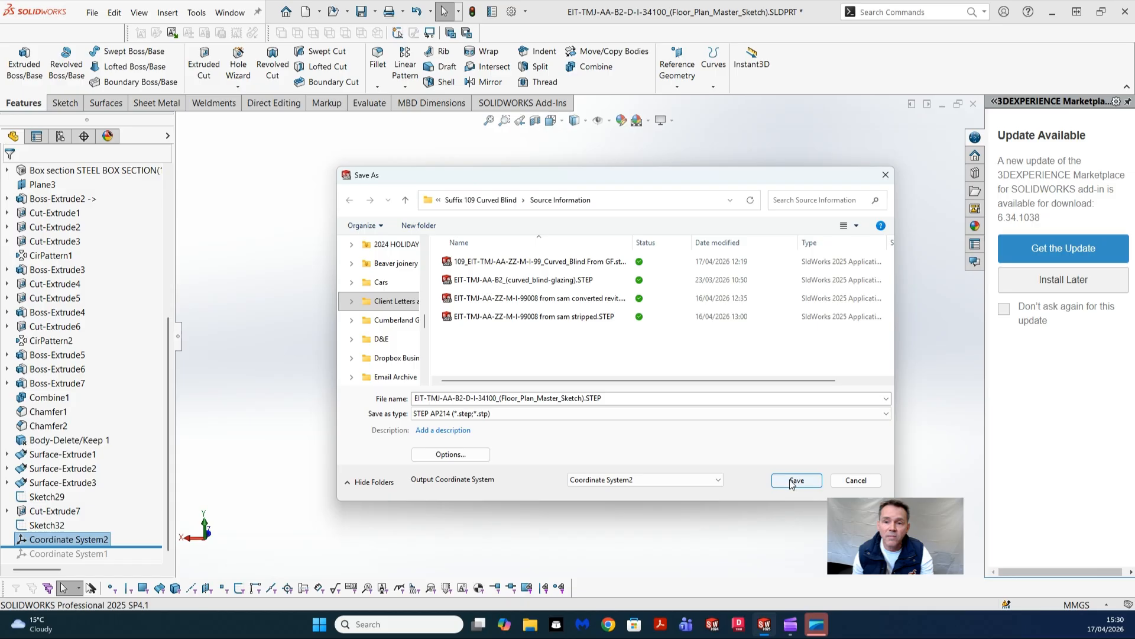
pyautogui.click(885, 175)
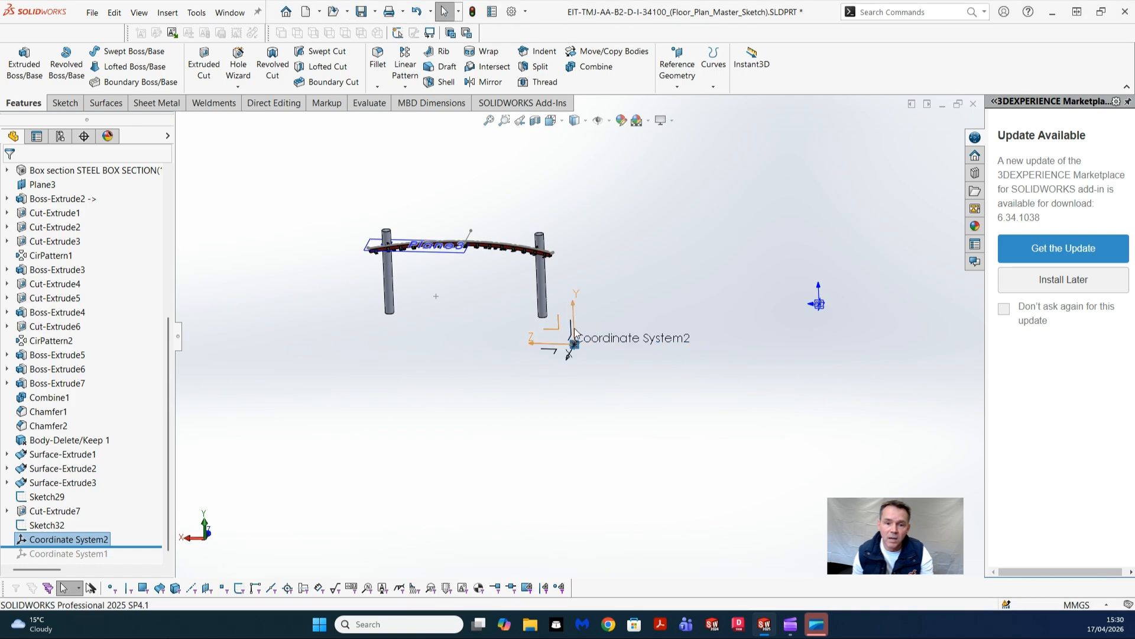